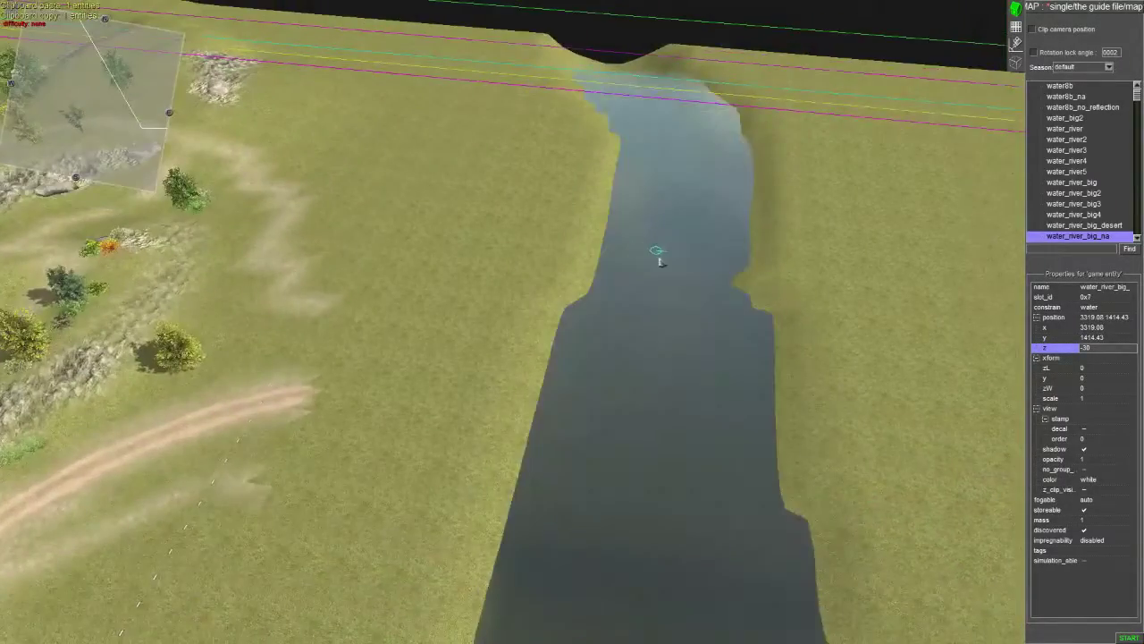
# Place the copied water_river_big_na entity over the river's end near the map edge and scale it to about 1.38
pyautogui.moveTo(637, 195); pyautogui.dragTo(804, 601)
pyautogui.moveTo(749, 244)
pyautogui.mouseDown(button='middle')
pyautogui.moveTo(480, 266)
pyautogui.moveTo(364, 165)
pyautogui.mouseUp(button='middle')
pyautogui.moveTo(566, 160); pyautogui.dragTo(996, 475)
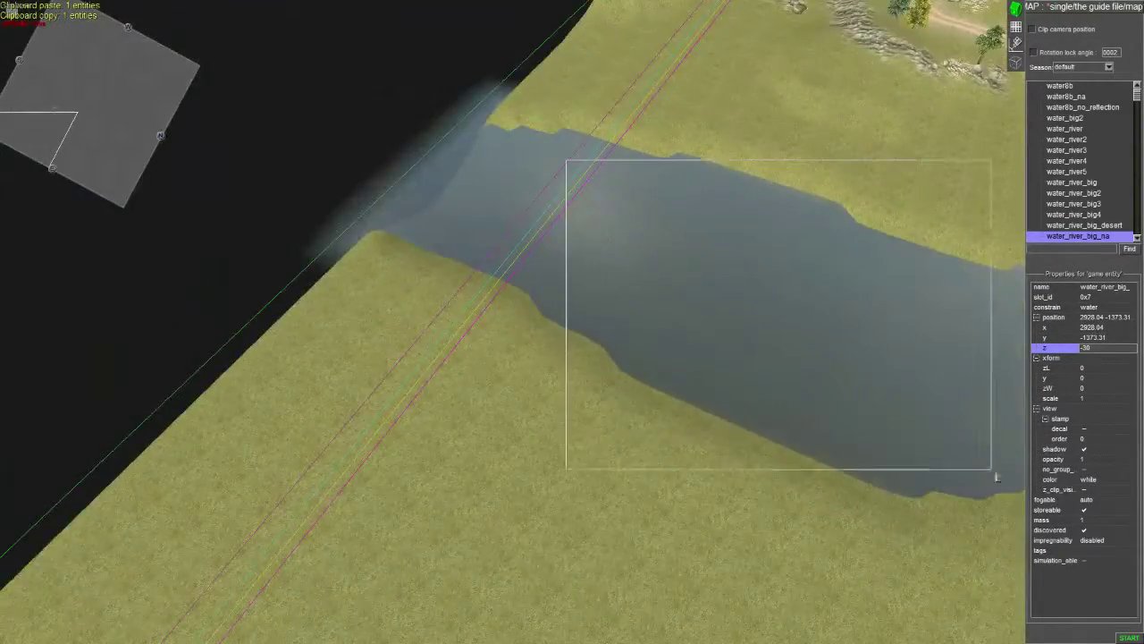
pyautogui.press('Right')
pyautogui.moveTo(575, 318); pyautogui.dragTo(613, 335)
pyautogui.moveTo(699, 400); pyautogui.dragTo(397, 392, button='middle')
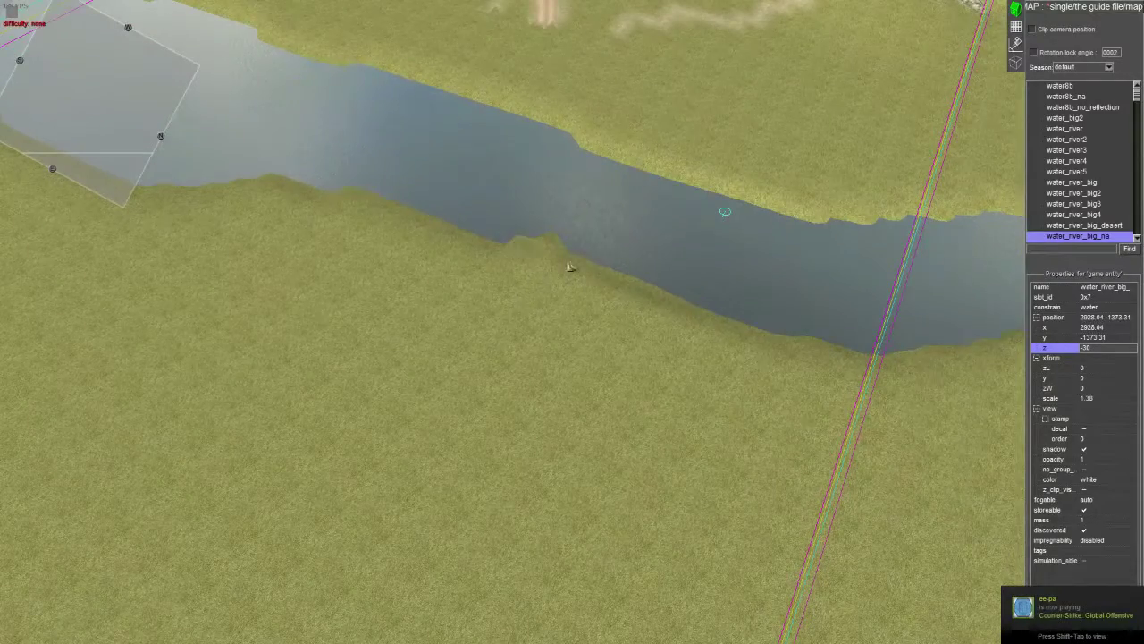
pyautogui.moveTo(571, 267); pyautogui.dragTo(464, 332, button='middle')
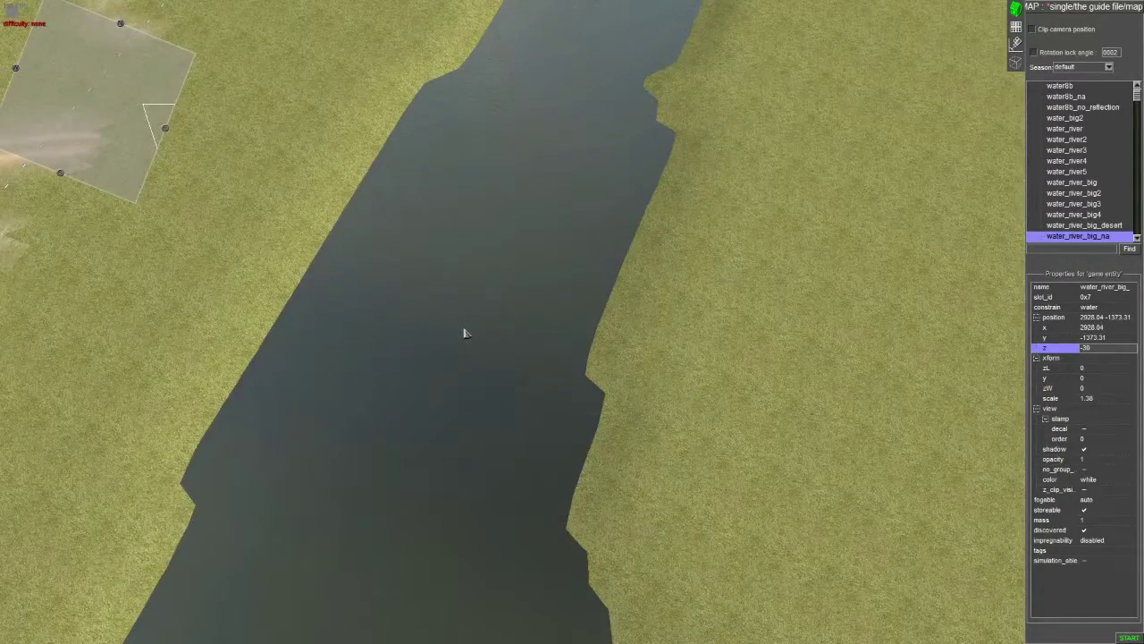
# Examine the terrain mesh along both riverbanks by switching the grid overlays on and off
pyautogui.hotkey('alt', 'p')
pyautogui.moveTo(439, 349); pyautogui.dragTo(274, 260, button='middle')
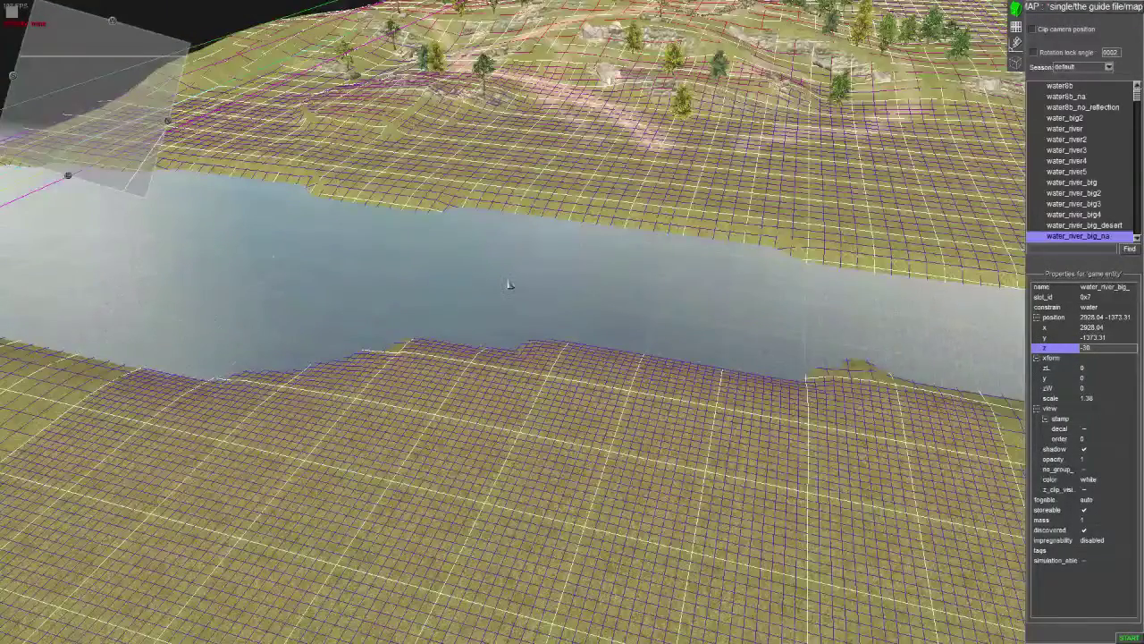
pyautogui.hotkey('alt', 'p')
pyautogui.moveTo(588, 304); pyautogui.dragTo(395, 400, button='middle')
pyautogui.press('g')
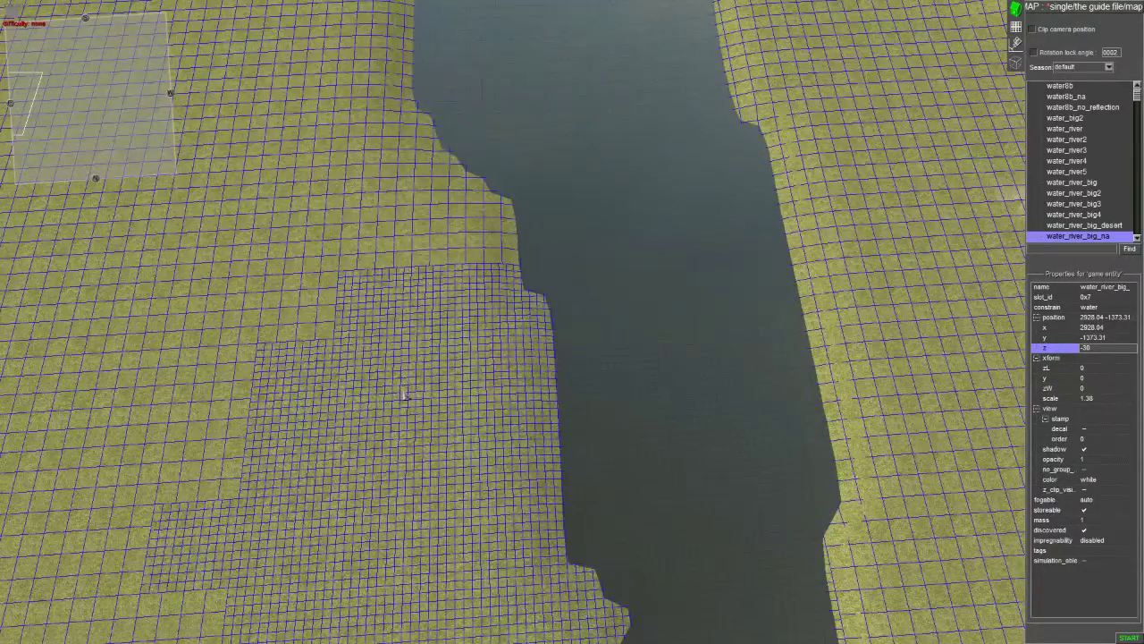
pyautogui.press('g')
pyautogui.press('g')
pyautogui.press('g')
pyautogui.press('g')
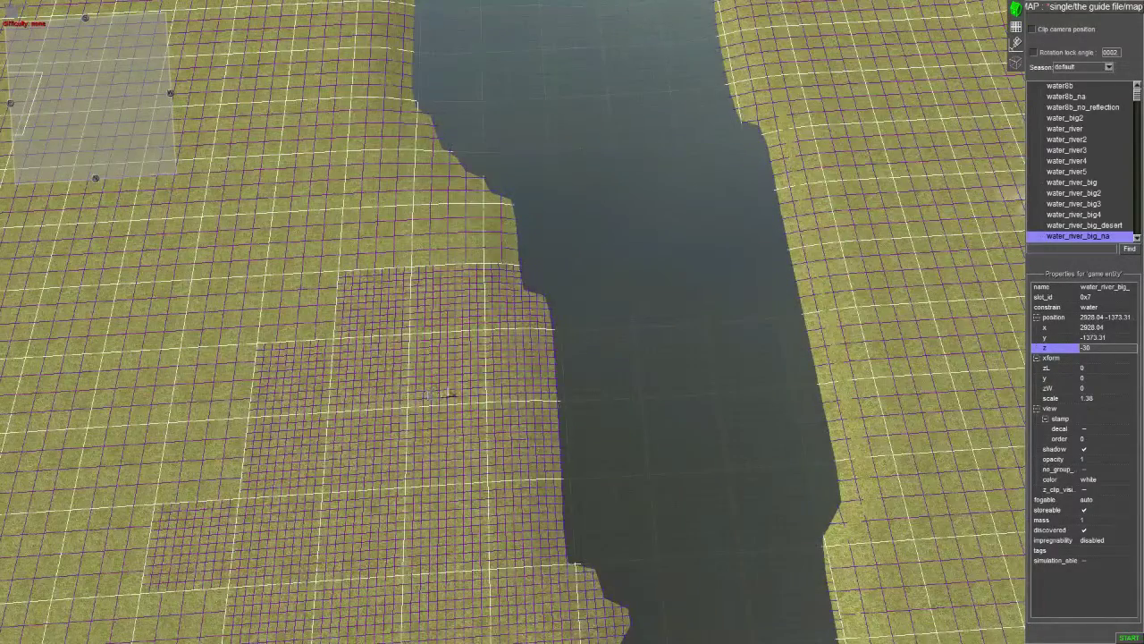
# Save the map with the river's water in place
pyautogui.moveTo(458, 391); pyautogui.dragTo(456, 357, button='middle')
pyautogui.hotkey('ctrl', 's')
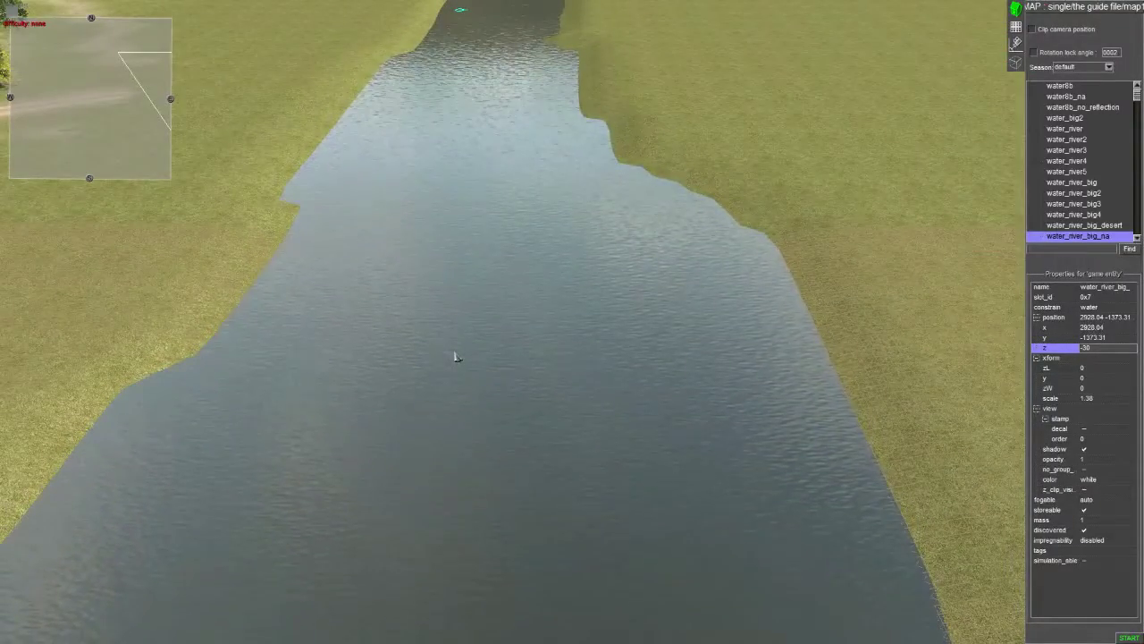
pyautogui.scroll(-2, 421, 357)
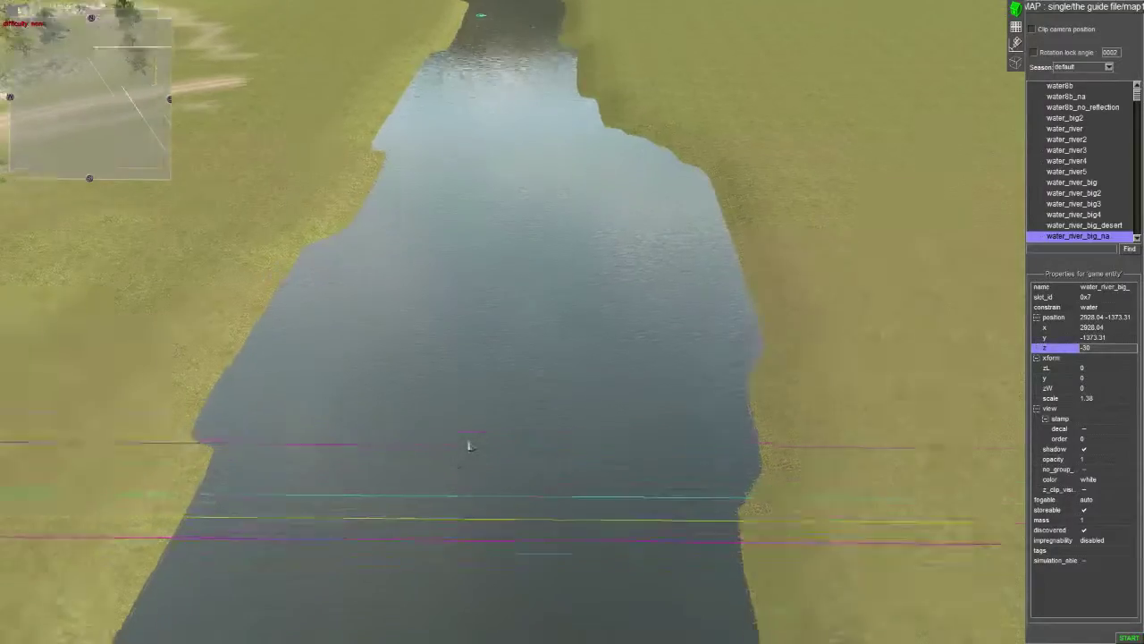
pyautogui.scroll(2, 467, 447)
pyautogui.moveTo(334, 6); pyautogui.dragTo(881, 435, button='middle')
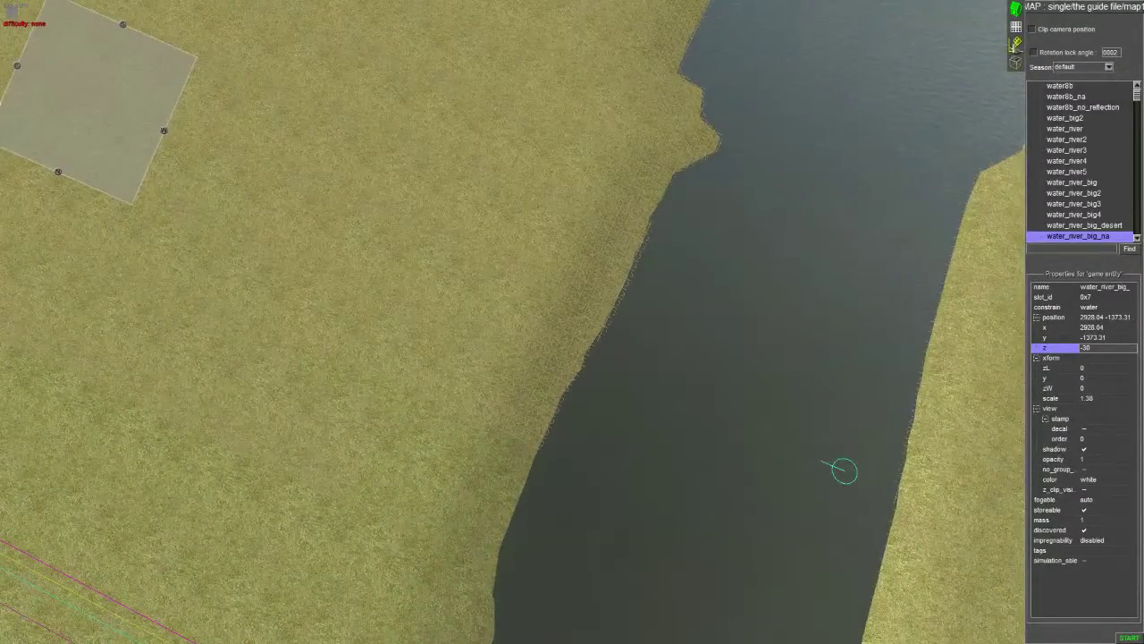
# Examine the finer mesh patches along the riverbank with the grid and heightmap overlays, and review the height and terrain tools
pyautogui.click(1013, 32)
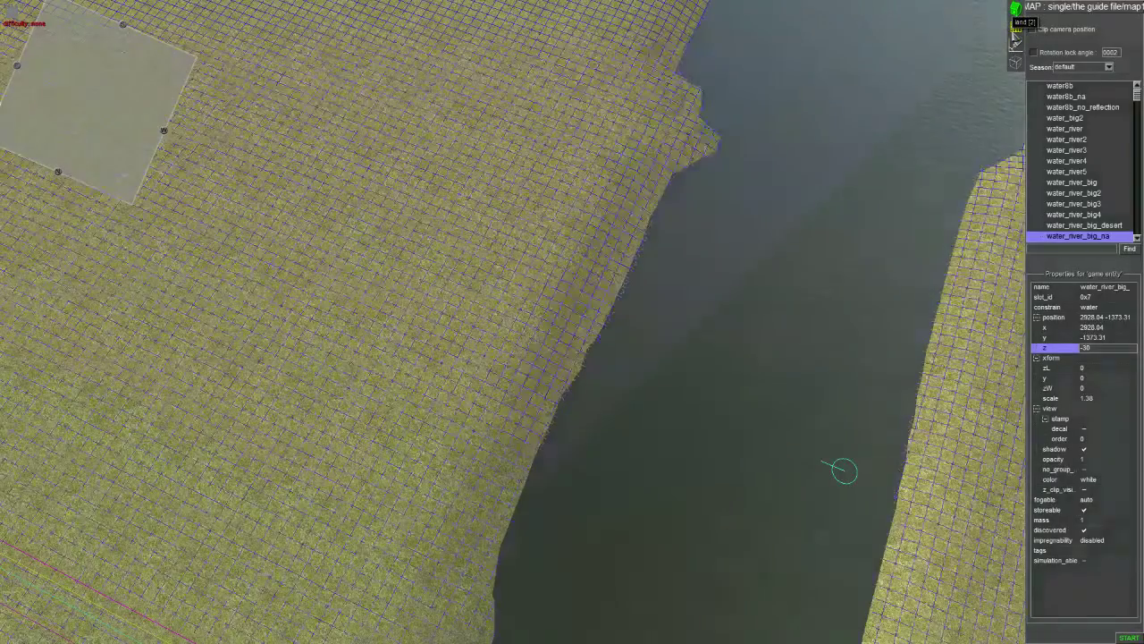
pyautogui.scroll(-4, 528, 431)
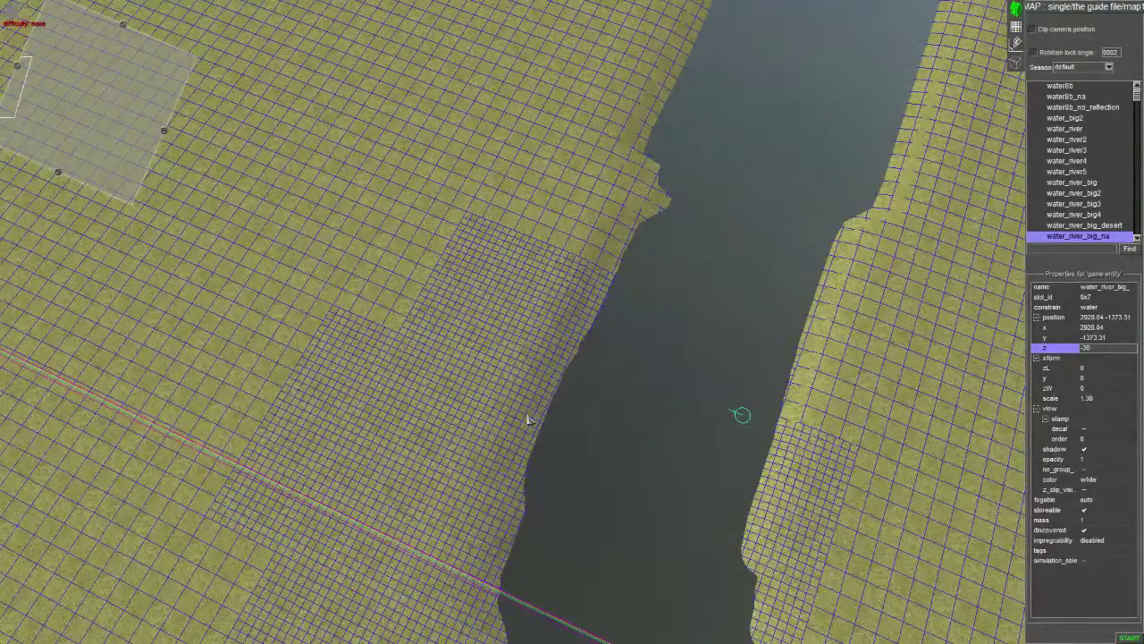
pyautogui.press('g')
pyautogui.click(1019, 28)
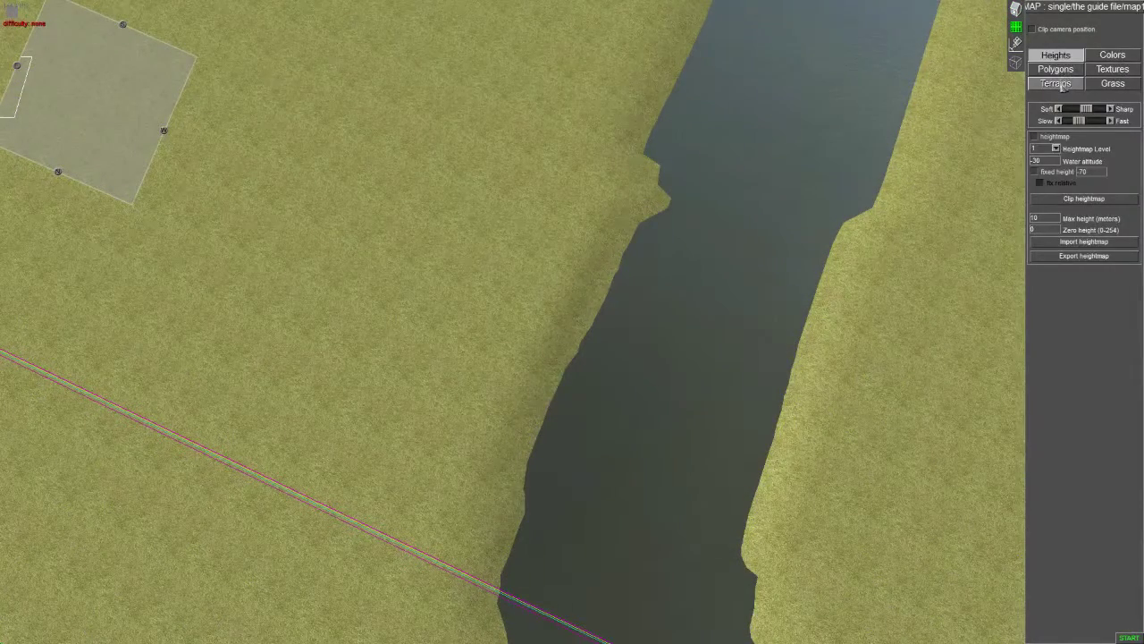
pyautogui.click(1058, 84)
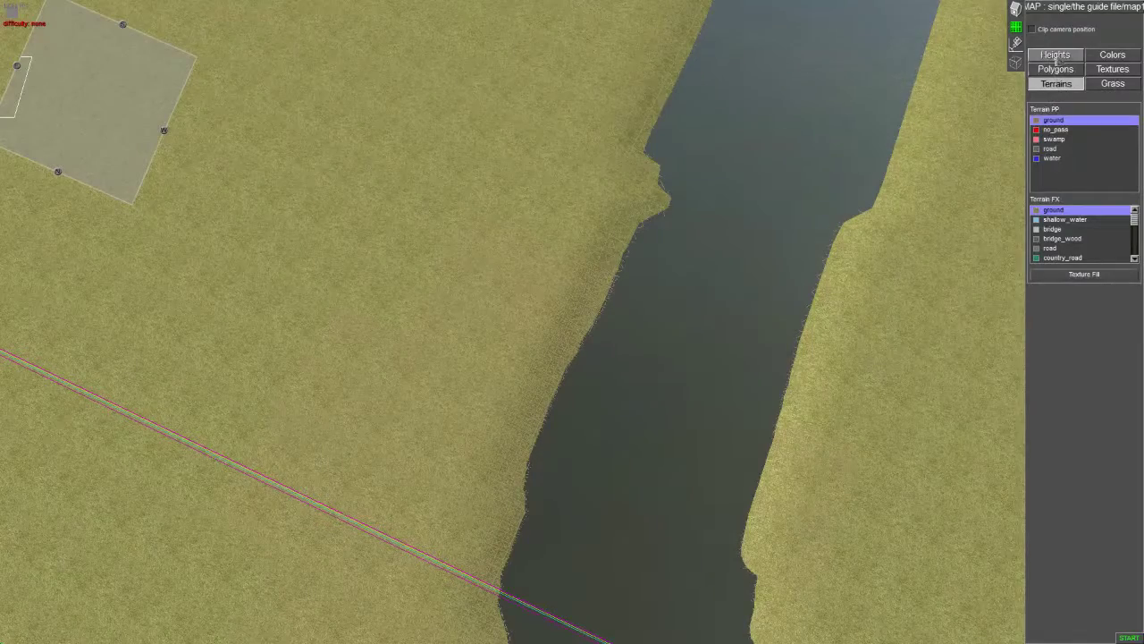
pyautogui.click(1055, 55)
pyautogui.click(1035, 137)
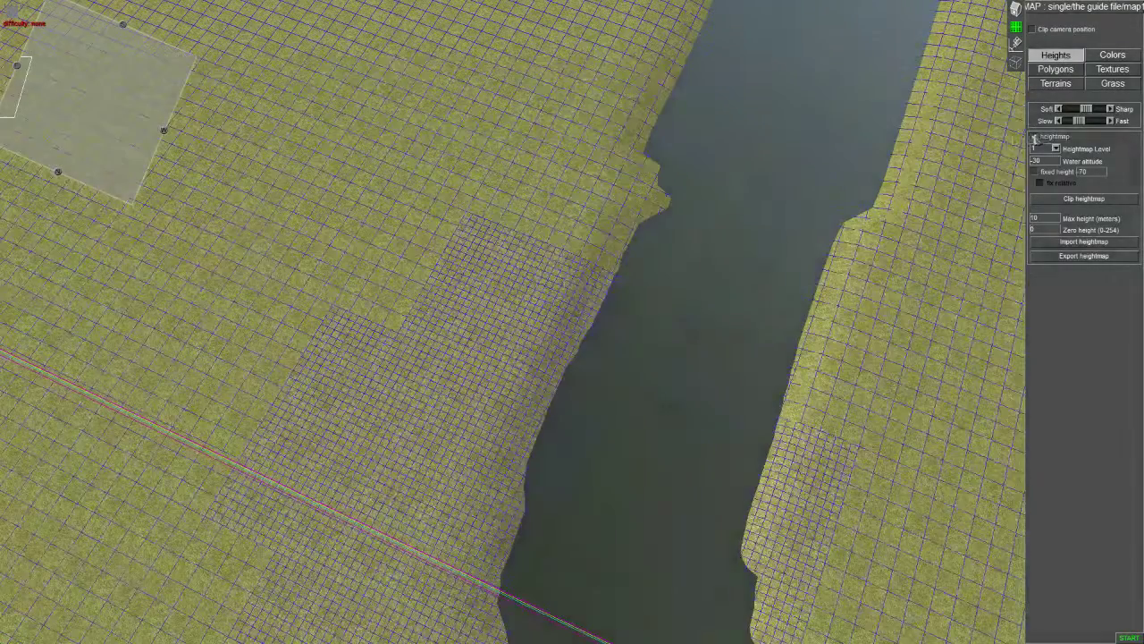
pyautogui.click(1035, 137)
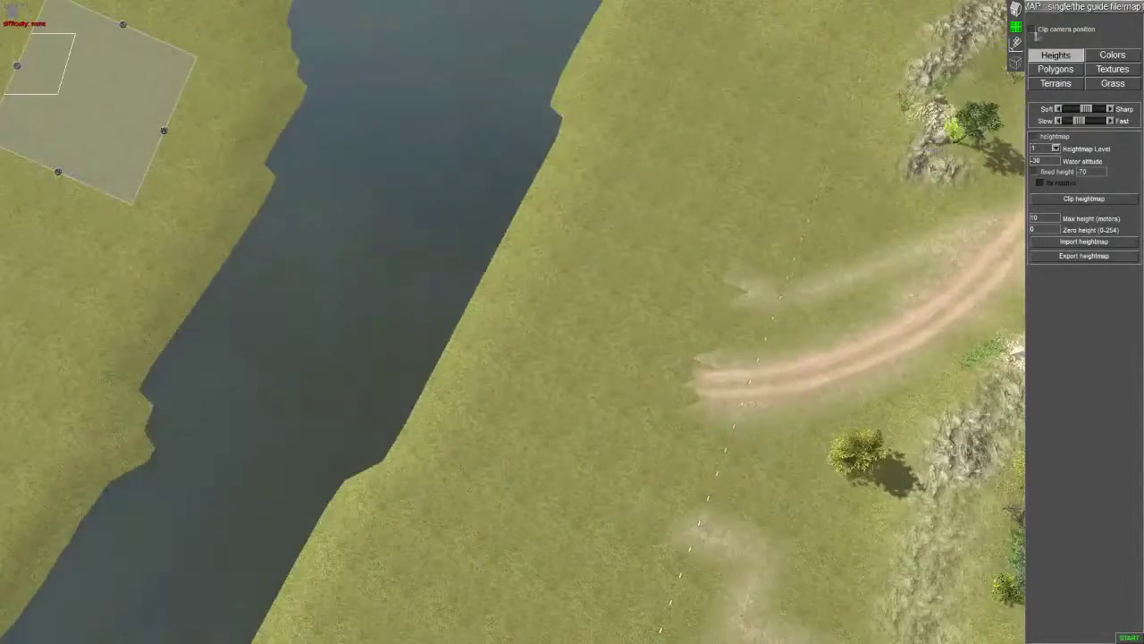
pyautogui.moveTo(741, 182)
pyautogui.mouseDown(button='middle')
pyautogui.moveTo(738, 151)
pyautogui.moveTo(758, 143)
pyautogui.mouseUp(button='middle')
pyautogui.press('Left')
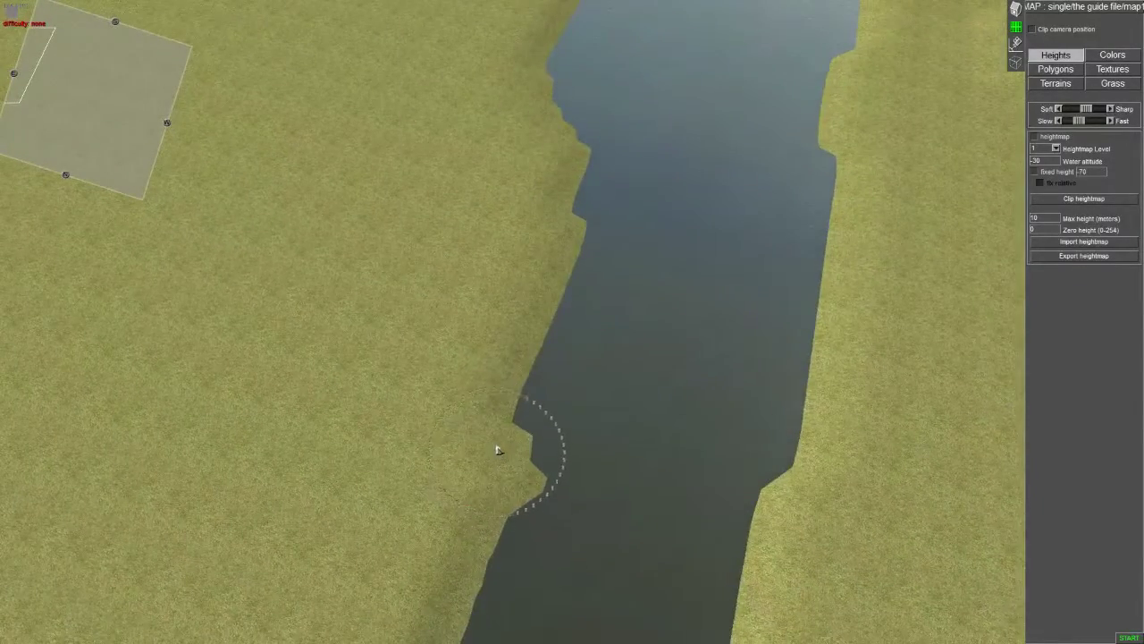
# Switch to terrain-type painting, and save and reload the map
pyautogui.click(1055, 84)
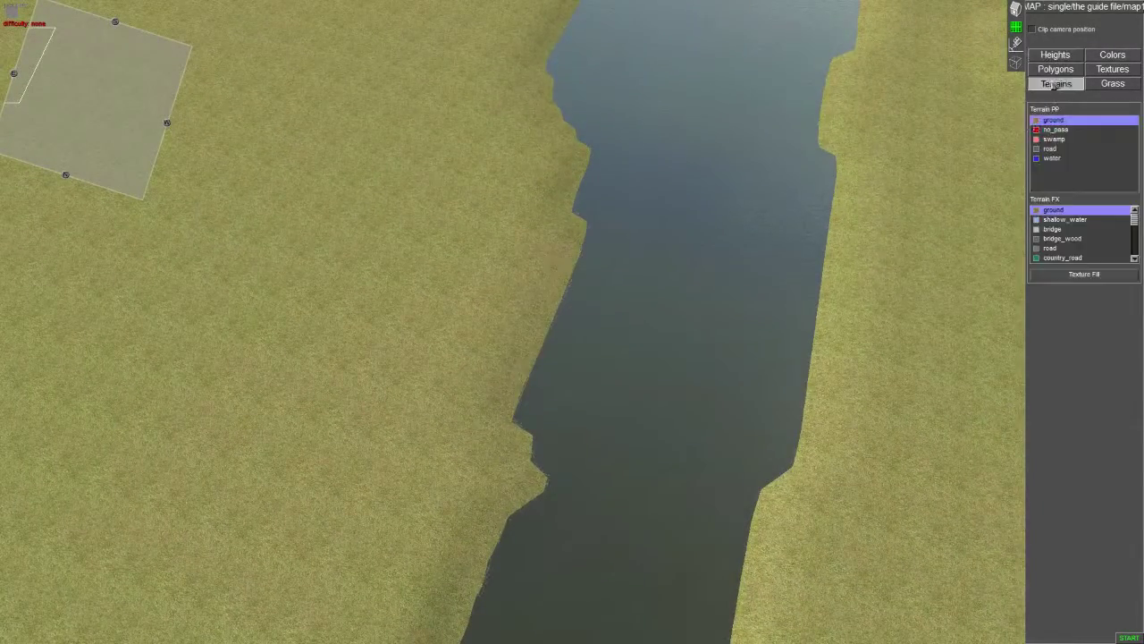
pyautogui.moveTo(852, 211); pyautogui.dragTo(717, 248, button='middle')
pyautogui.click(1048, 9)
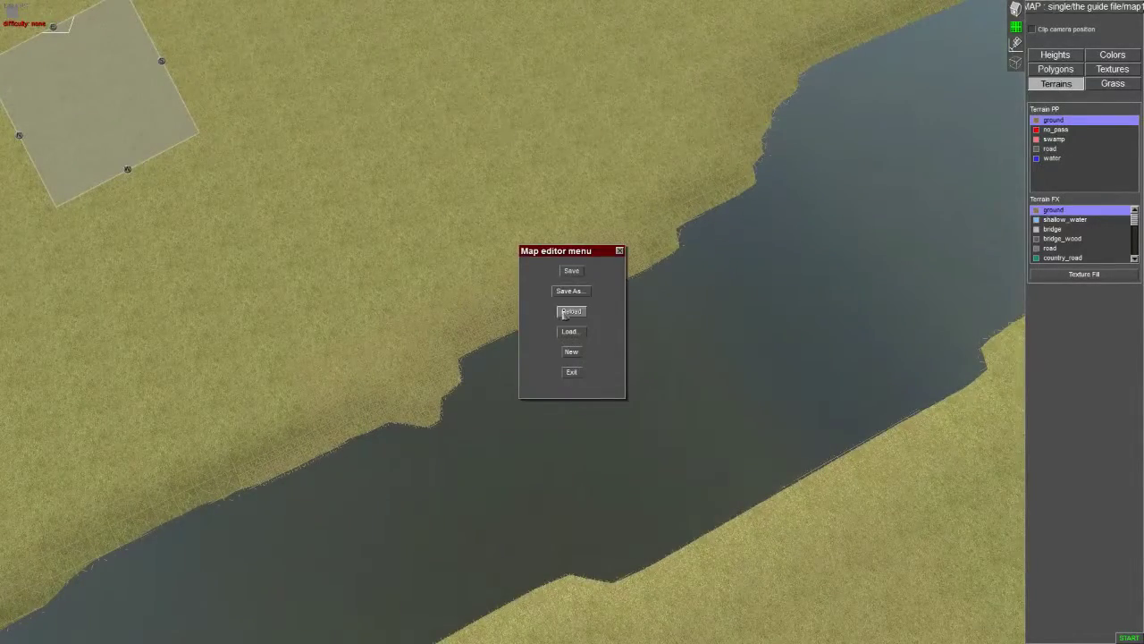
pyautogui.click(573, 271)
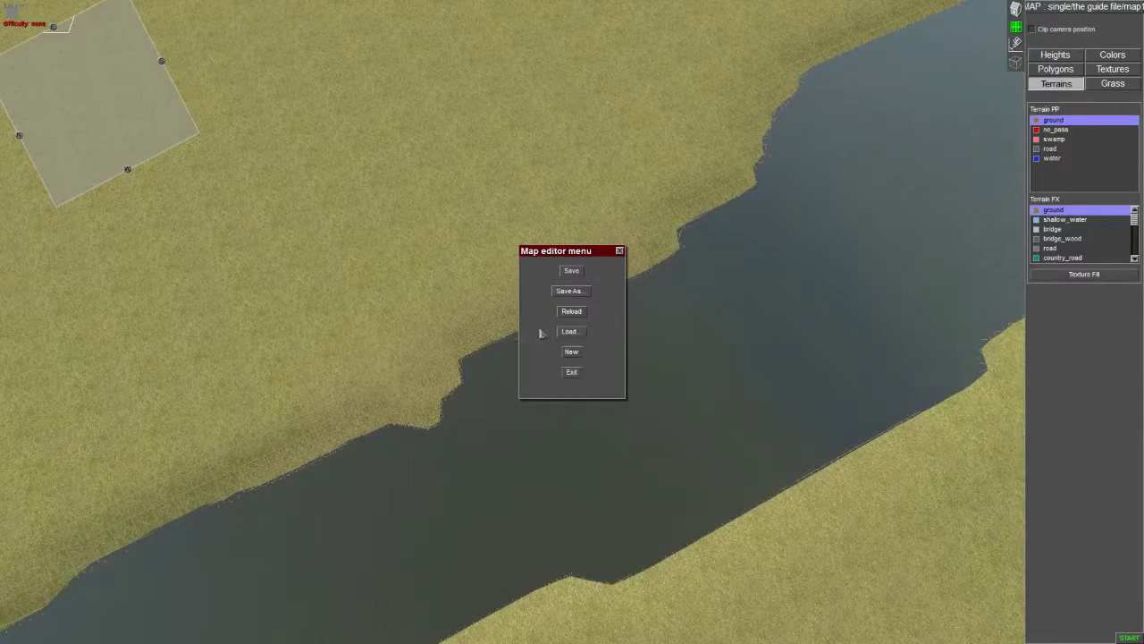
pyautogui.click(573, 313)
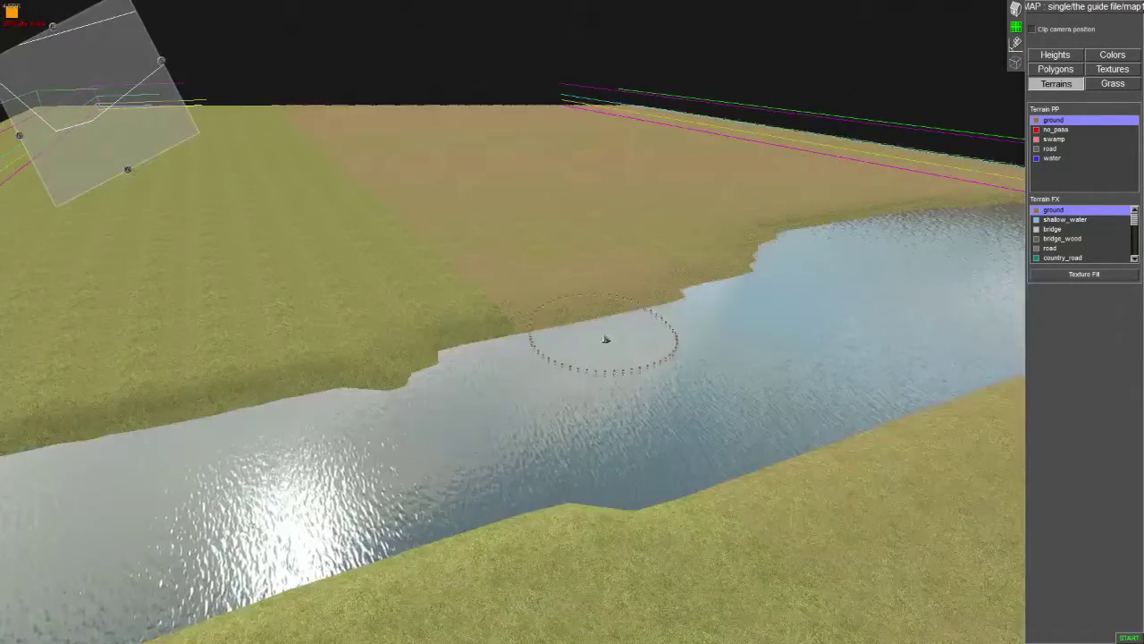
# Paint the water terrain type onto the riverbed where the river meets the map edge
pyautogui.moveTo(513, 383); pyautogui.dragTo(717, 390, button='middle')
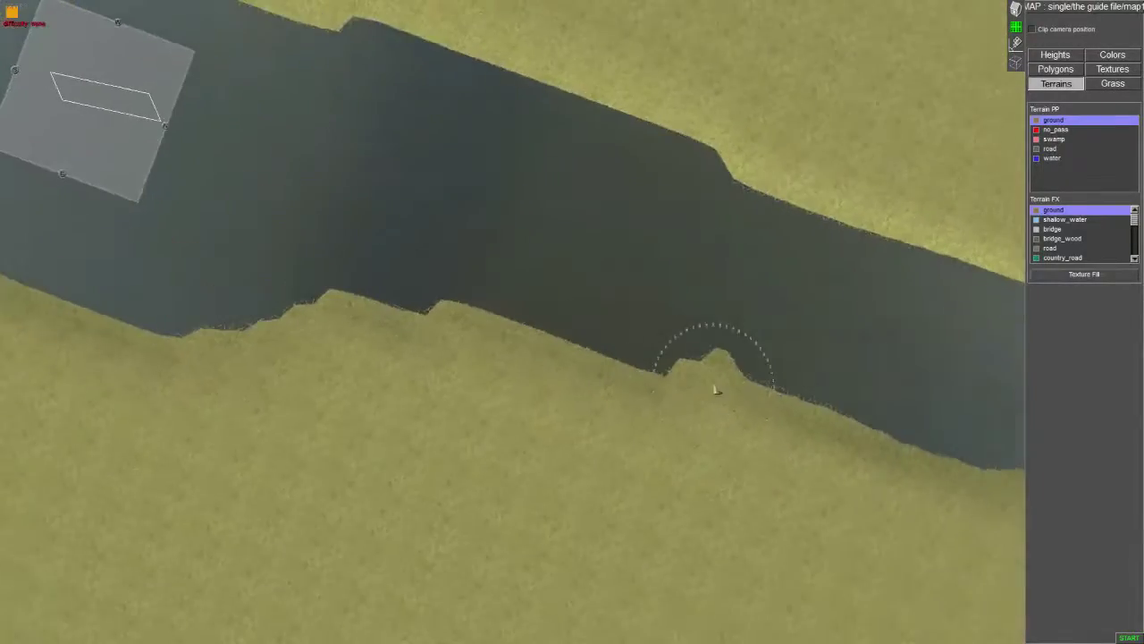
pyautogui.moveTo(693, 282); pyautogui.dragTo(572, 342, button='middle')
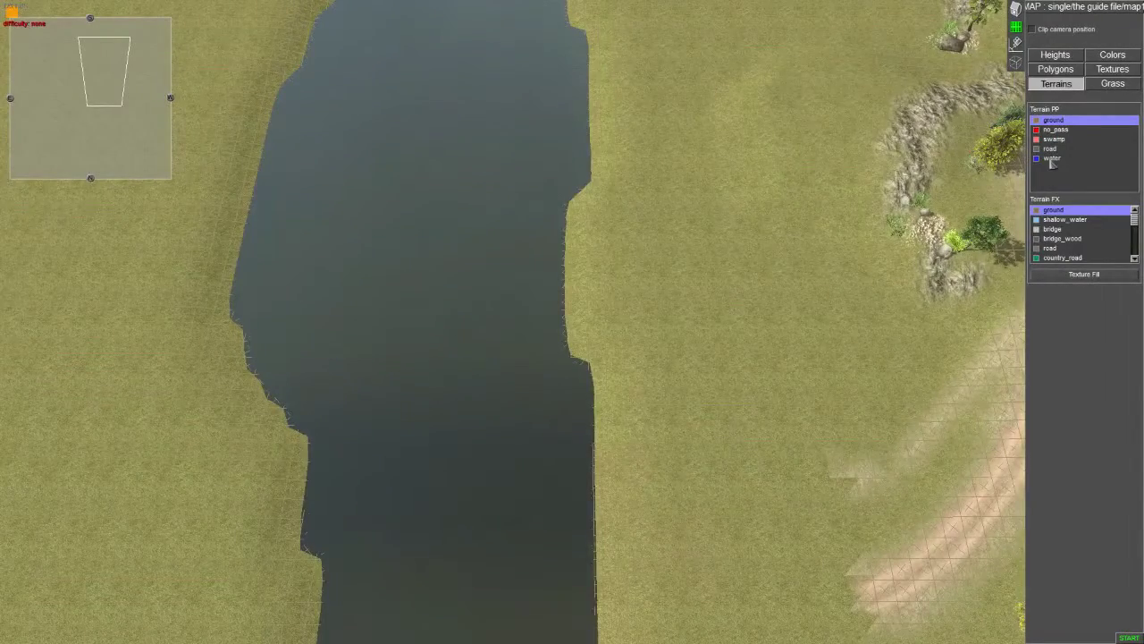
pyautogui.click(1052, 161)
pyautogui.moveTo(497, 218); pyautogui.dragTo(524, 224)
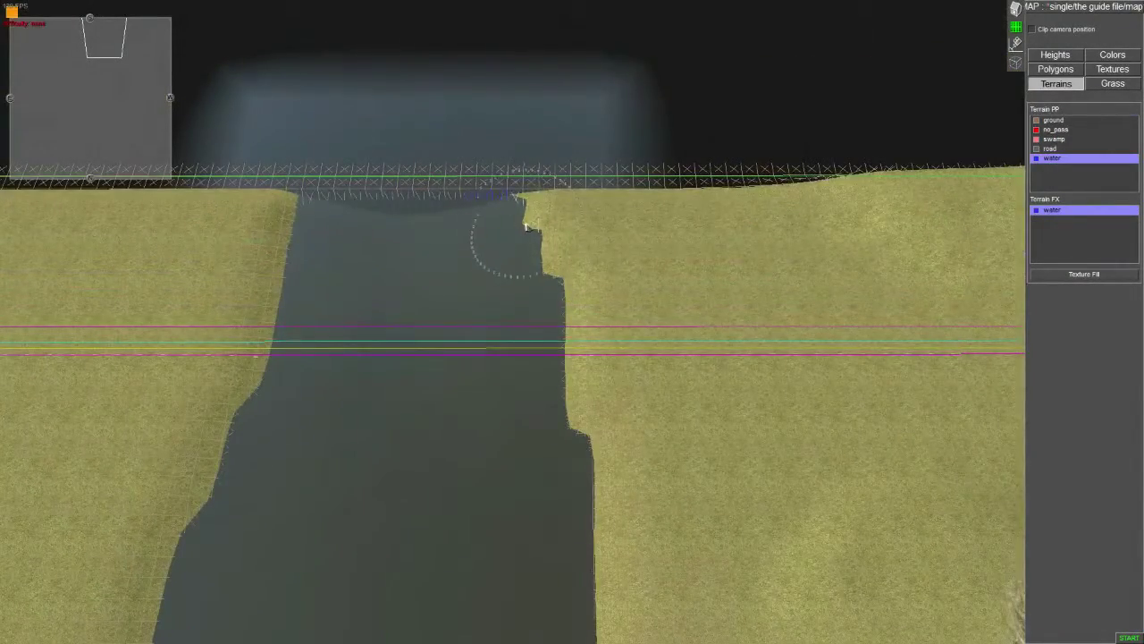
pyautogui.moveTo(498, 290); pyautogui.dragTo(684, 383, button='middle')
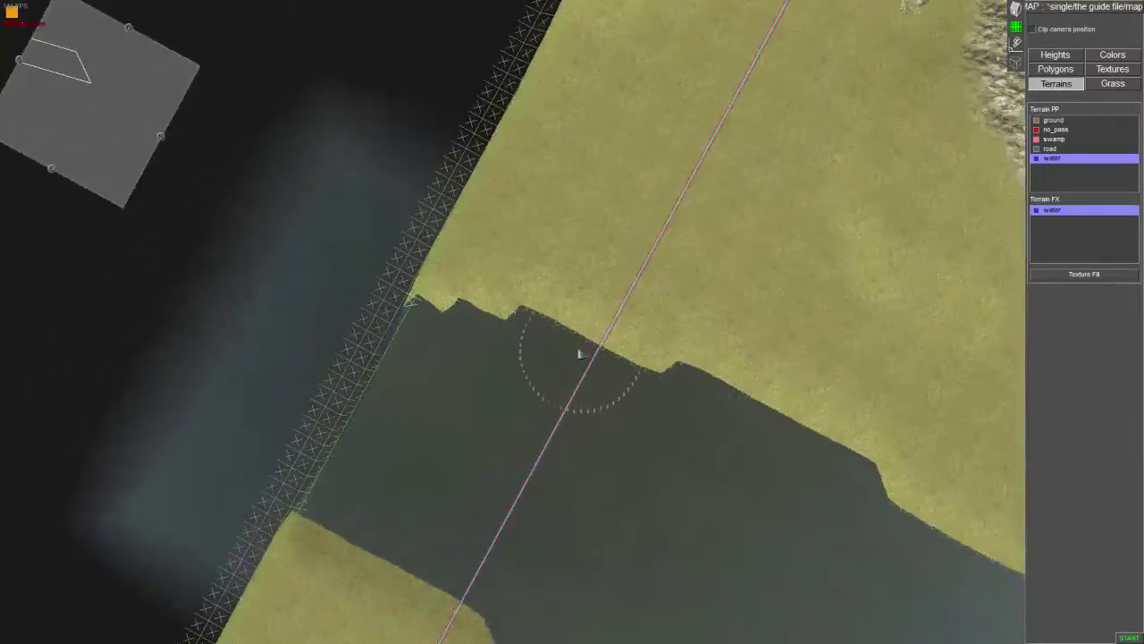
pyautogui.scroll(1, 590, 351)
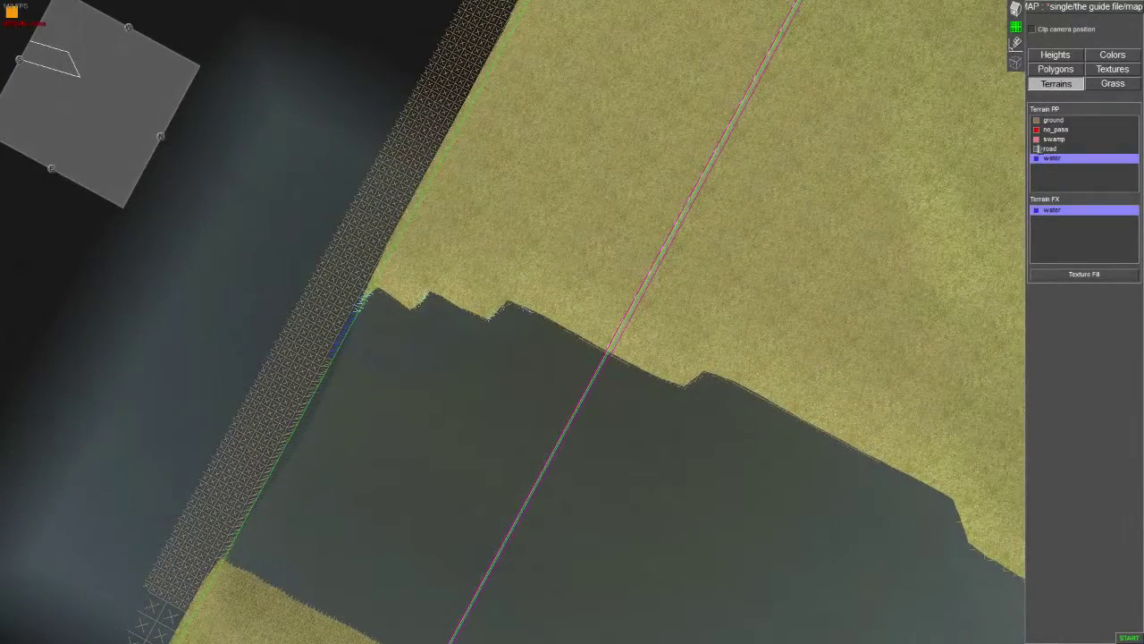
# Examine the terrain markings along the river and on the dirt road beside it
pyautogui.press('Right')
pyautogui.moveTo(564, 385); pyautogui.dragTo(755, 205, button='middle')
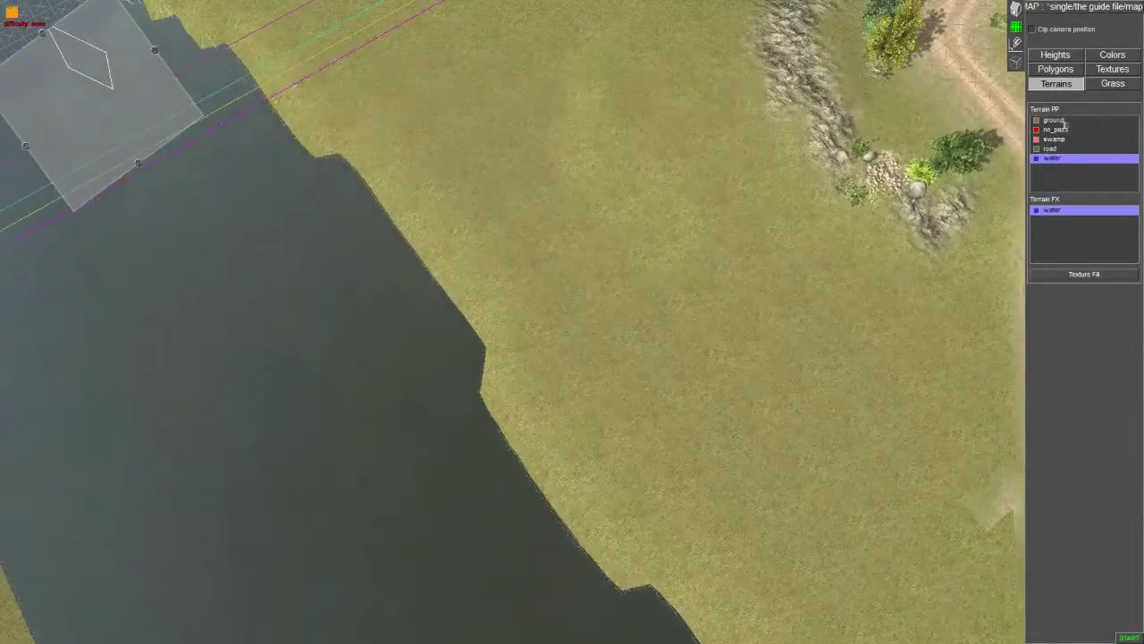
pyautogui.press('Right')
pyautogui.moveTo(500, 385); pyautogui.dragTo(102, 291, button='middle')
pyautogui.scroll(1, 299, 356)
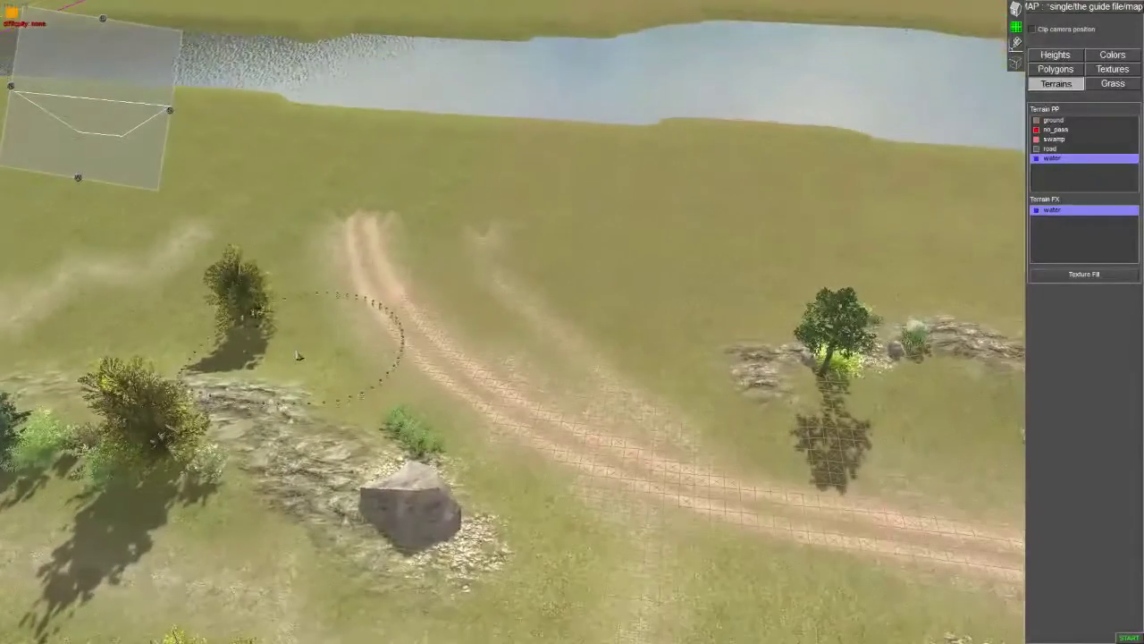
pyautogui.scroll(2, 463, 120)
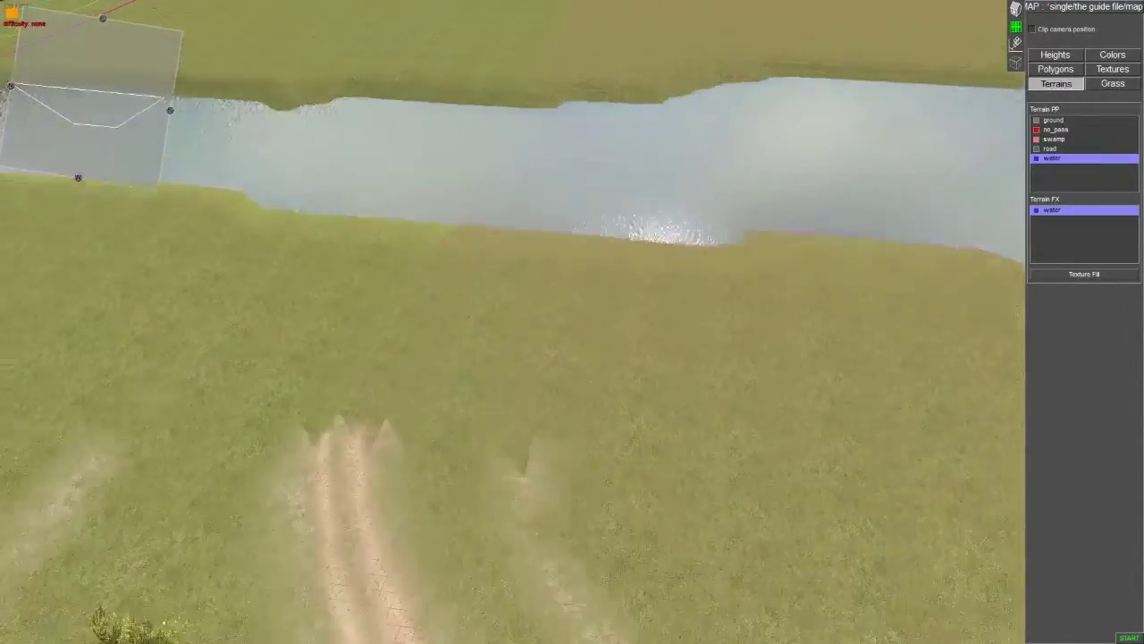
pyautogui.press('Up')
pyautogui.moveTo(585, 268); pyautogui.dragTo(569, 306, button='middle')
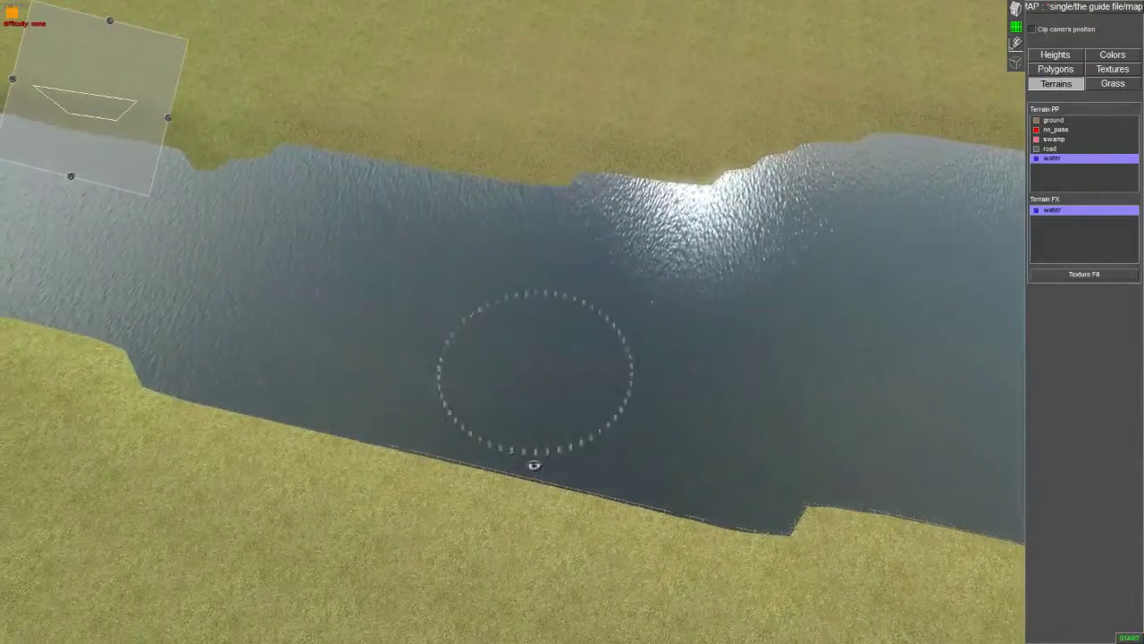
pyautogui.press('Down')
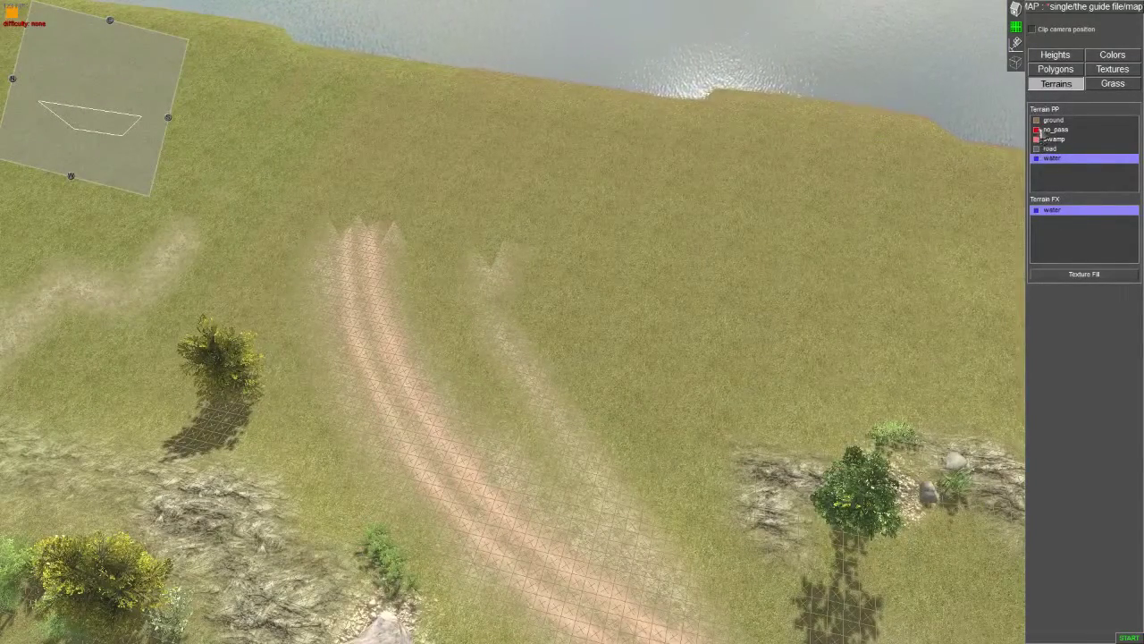
# Paint the ground terrain type over the end section of the dirt road near the river
pyautogui.click(1046, 120)
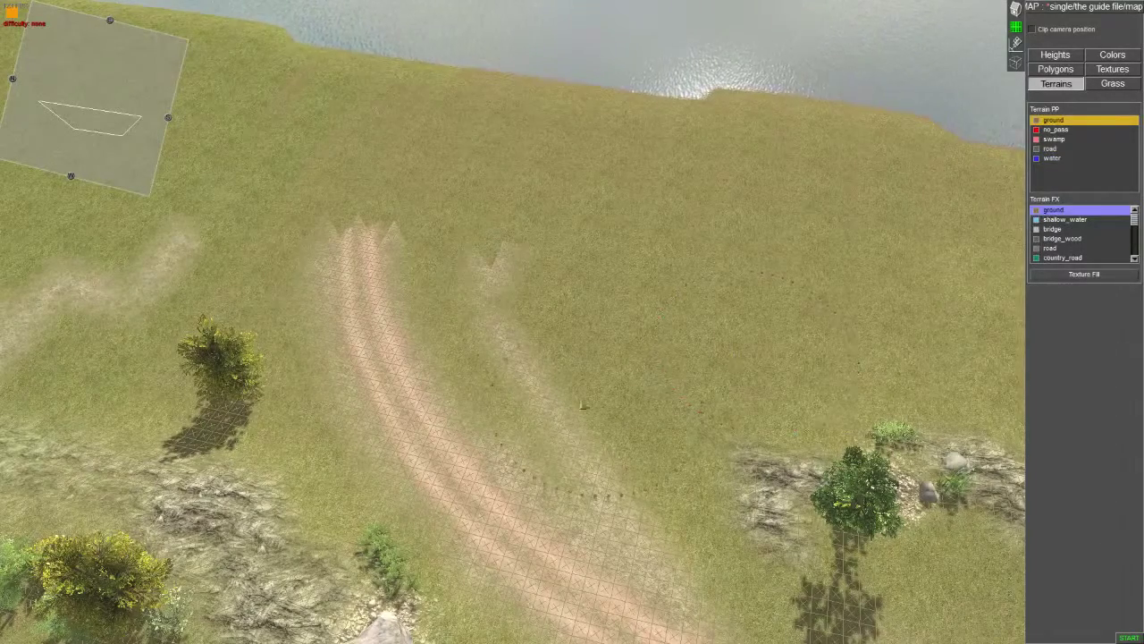
pyautogui.scroll(1, 384, 402)
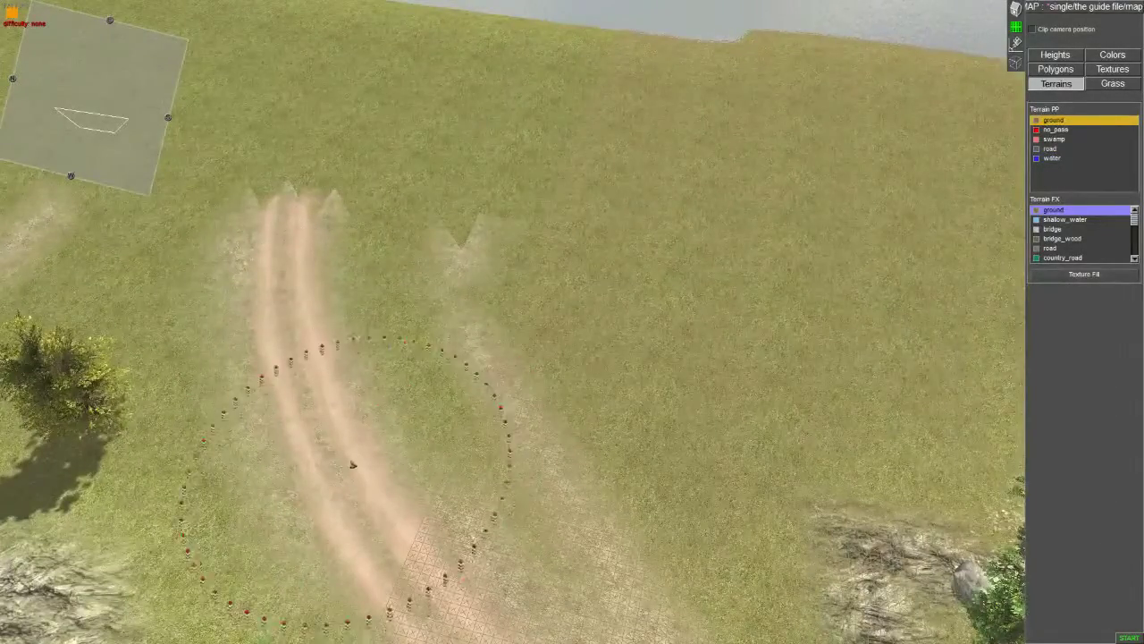
pyautogui.moveTo(353, 464); pyautogui.dragTo(485, 458, button='middle')
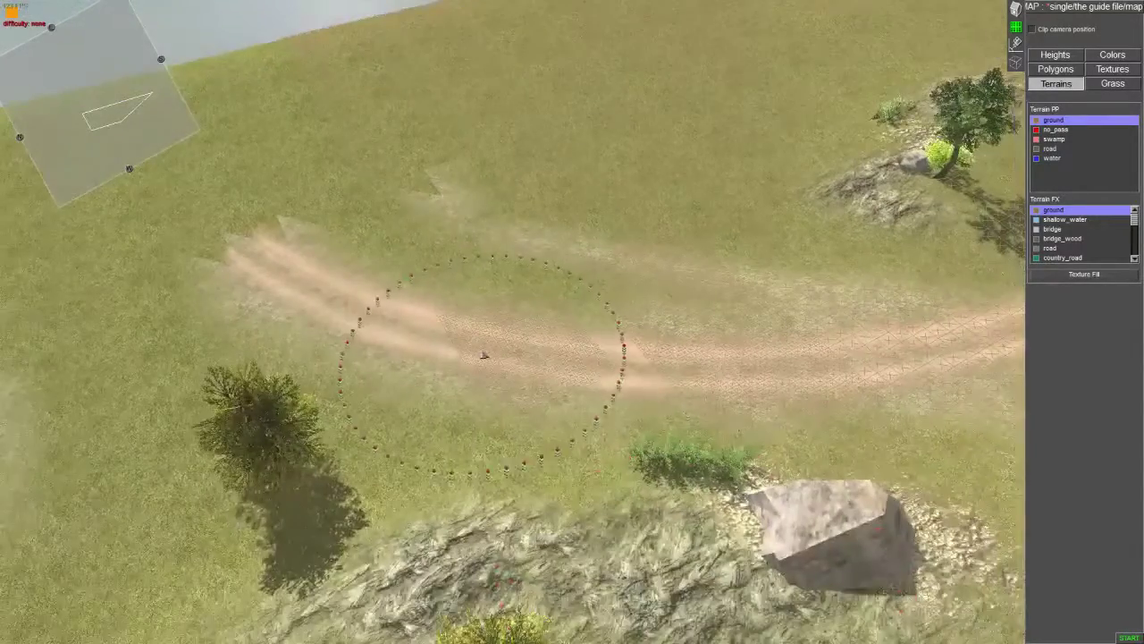
pyautogui.moveTo(484, 355); pyautogui.dragTo(713, 325, button='middle')
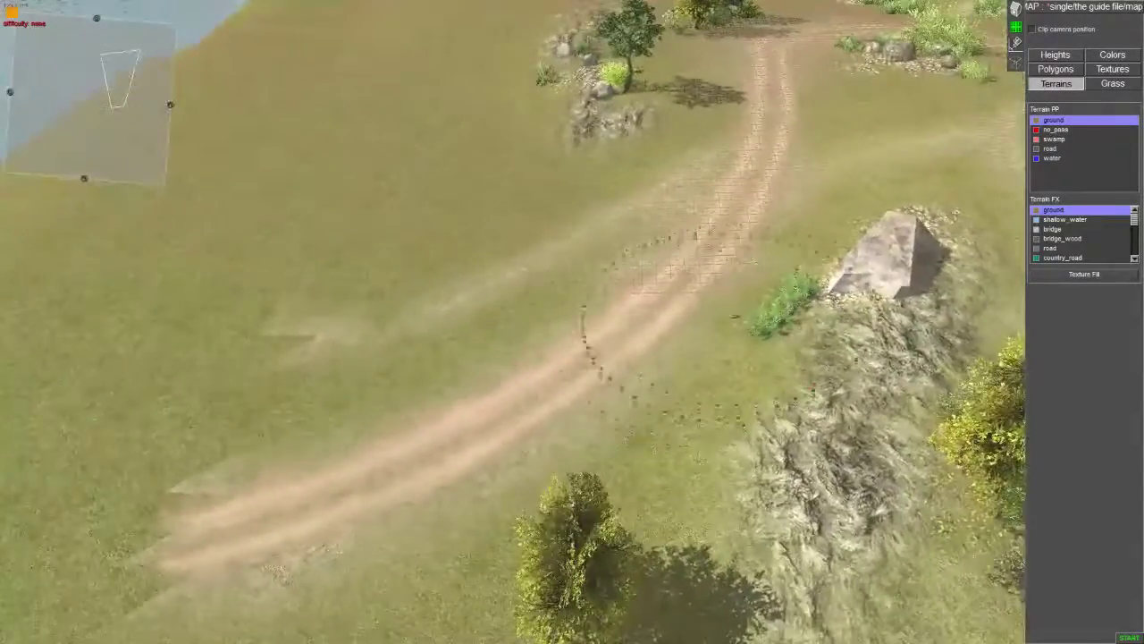
pyautogui.moveTo(908, 231)
pyautogui.mouseDown(button='middle')
pyautogui.moveTo(748, 273)
pyautogui.moveTo(582, 234)
pyautogui.mouseUp(button='middle')
pyautogui.moveTo(615, 361); pyautogui.dragTo(359, 227, button='middle')
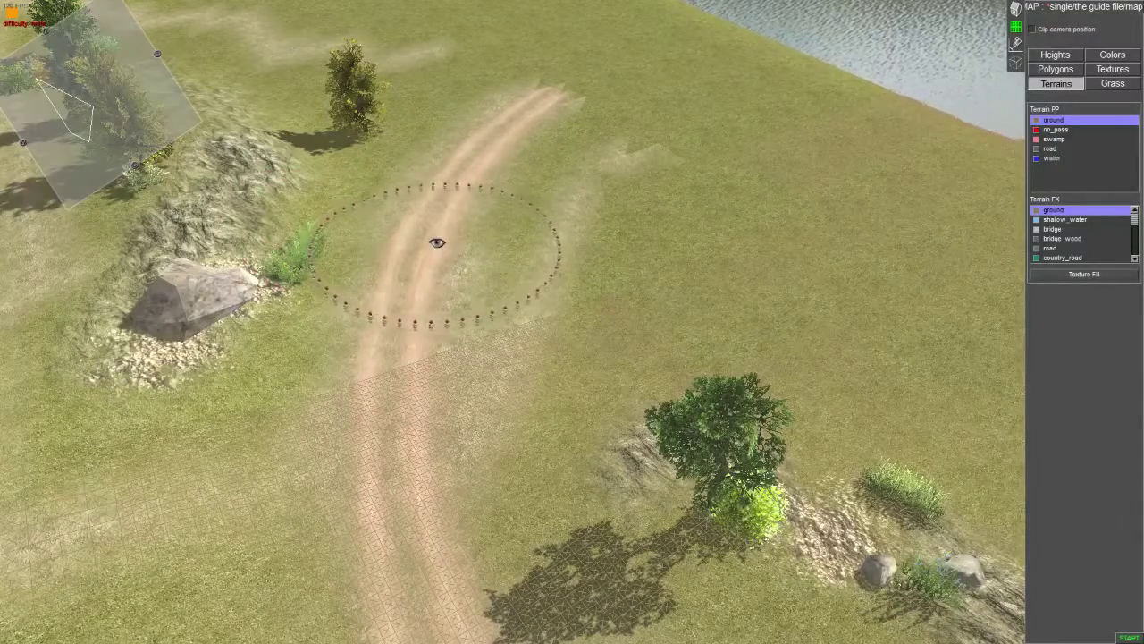
# Look through the Terrain FX types available for ground terrain and examine the dirt road's markings
pyautogui.scroll(-2, 1042, 234)
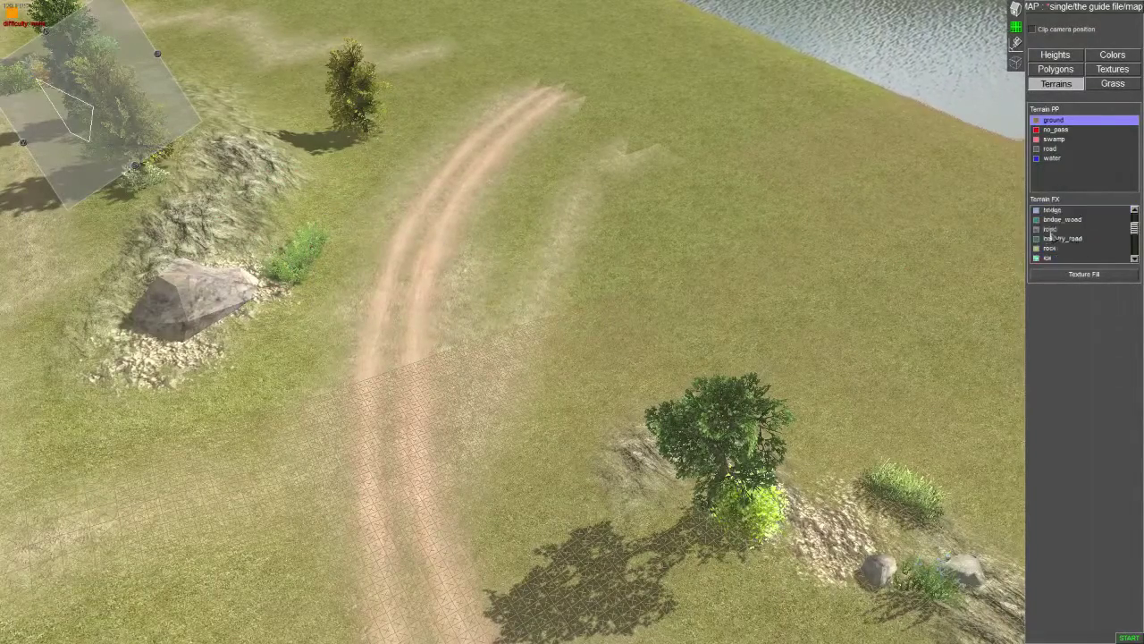
pyautogui.scroll(-2, 1049, 234)
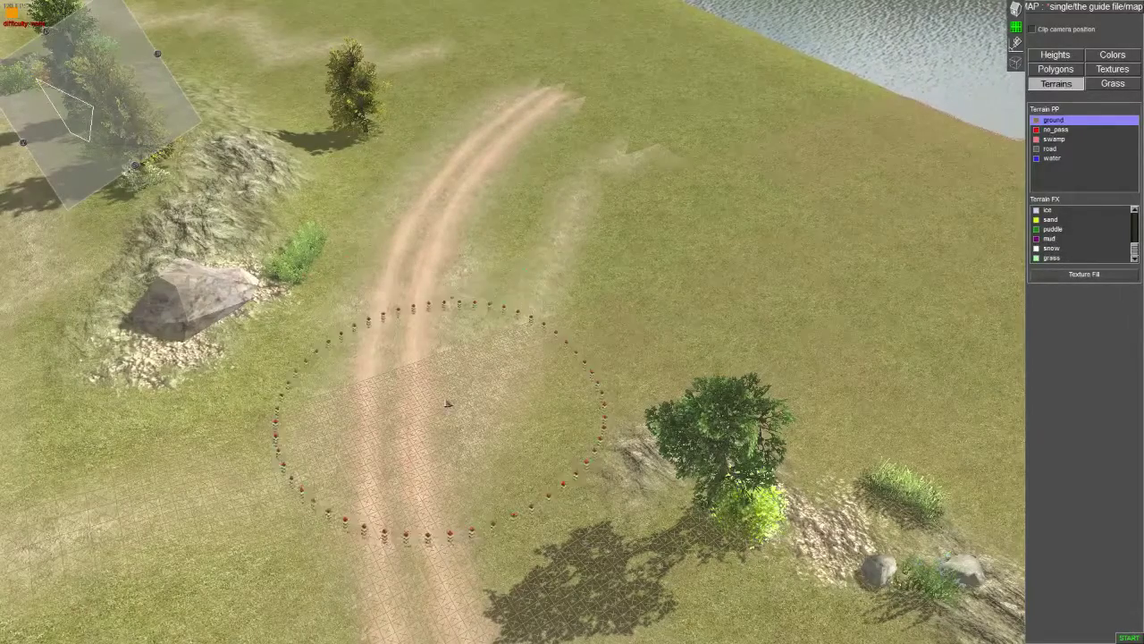
pyautogui.moveTo(406, 393); pyautogui.dragTo(445, 400, button='middle')
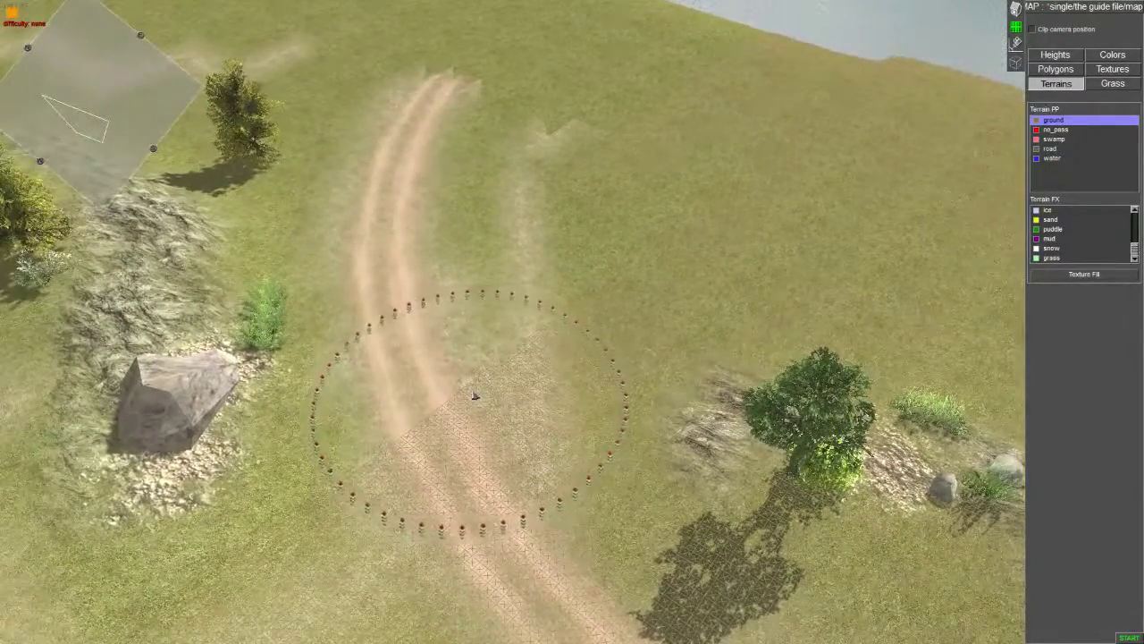
pyautogui.scroll(2, 383, 239)
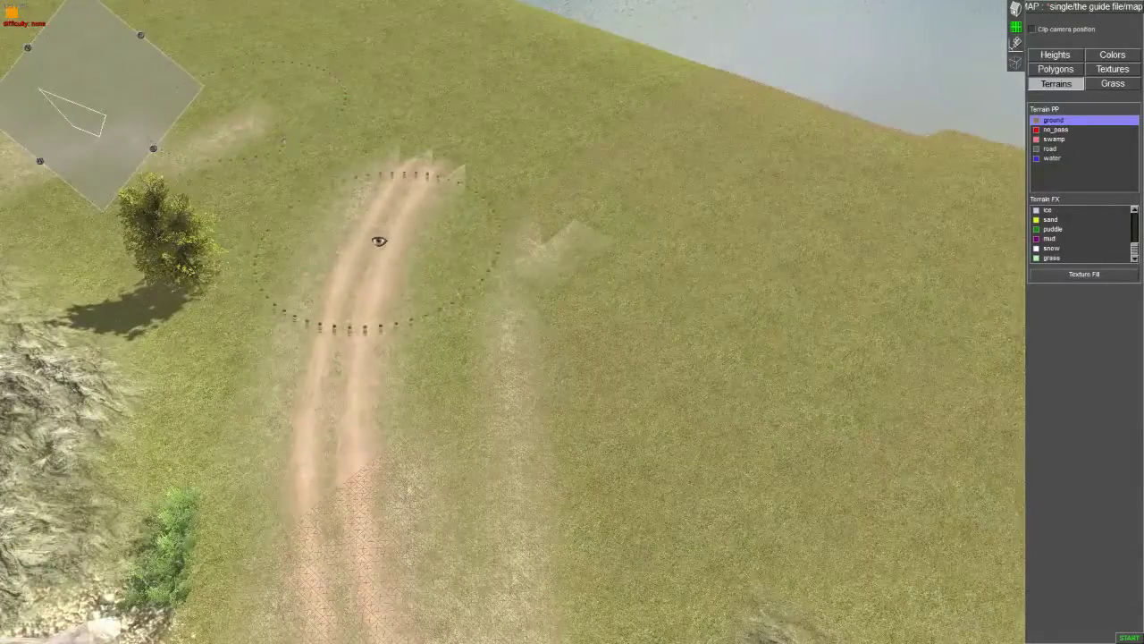
pyautogui.moveTo(381, 240); pyautogui.dragTo(424, 246, button='middle')
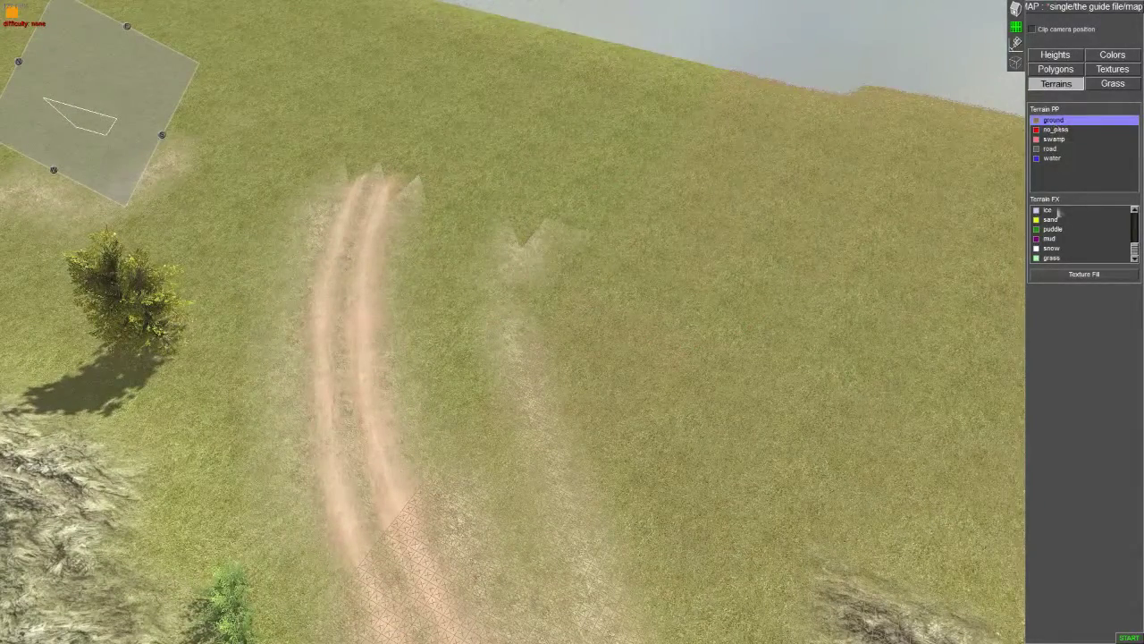
# Paint a no_pass terrain patch on the grass strip between the playable border and the map edge
pyautogui.click(1053, 129)
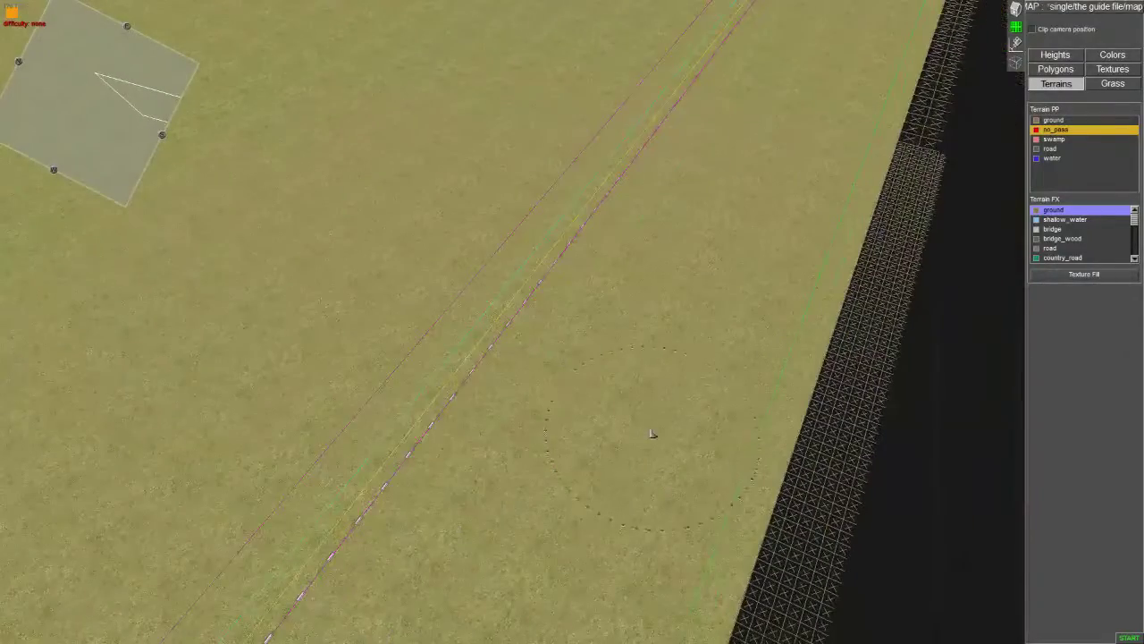
pyautogui.moveTo(656, 398); pyautogui.dragTo(554, 398, button='middle')
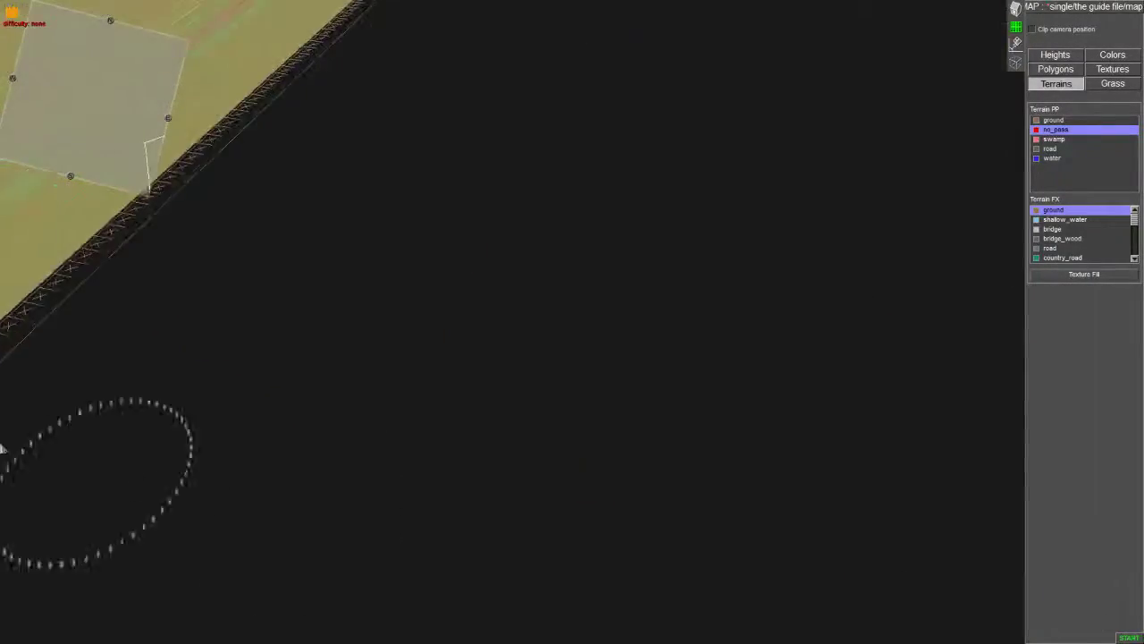
pyautogui.moveTo(474, 179); pyautogui.dragTo(462, 319, button='middle')
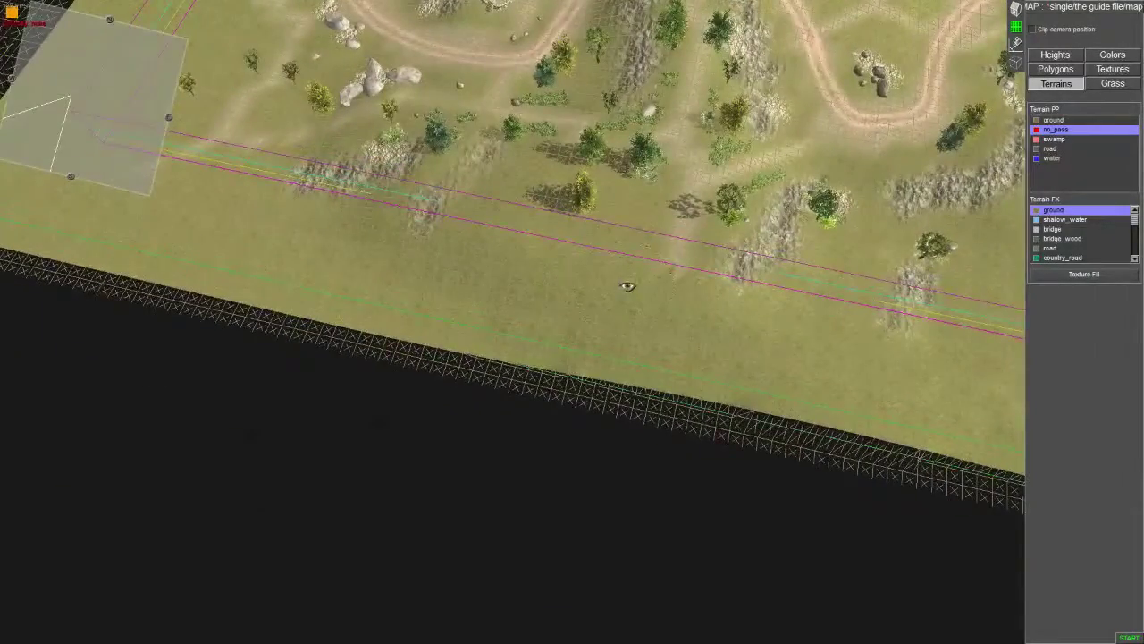
pyautogui.moveTo(623, 284); pyautogui.dragTo(838, 236, button='middle')
pyautogui.moveTo(650, 321)
pyautogui.mouseDown()
pyautogui.moveTo(455, 312)
pyautogui.moveTo(554, 358)
pyautogui.mouseUp()
pyautogui.moveTo(555, 358)
pyautogui.mouseDown(button='middle')
pyautogui.moveTo(454, 309)
pyautogui.moveTo(606, 204)
pyautogui.mouseUp(button='middle')
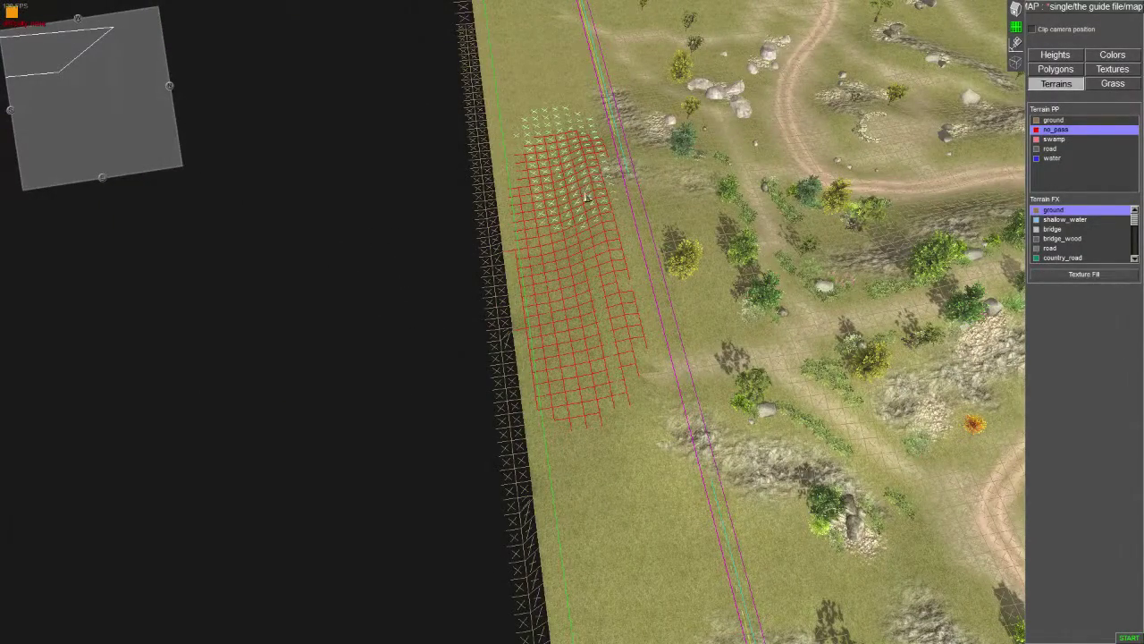
# Paint the ground terrain type back over the no_pass patch beside the map edge
pyautogui.click(1057, 120)
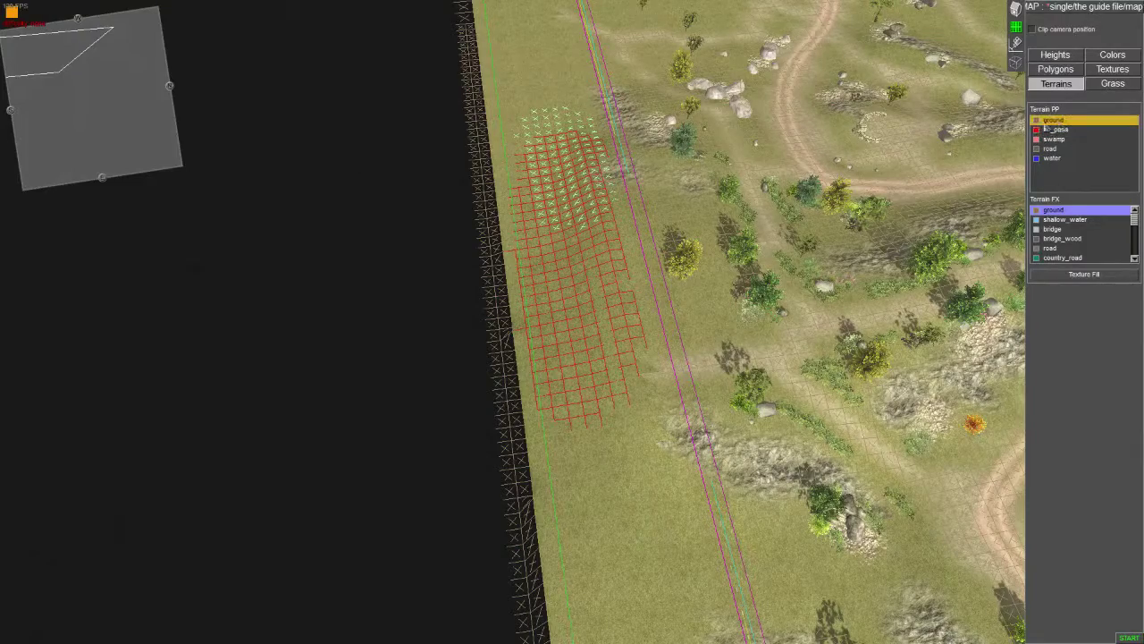
pyautogui.moveTo(506, 105); pyautogui.dragTo(534, 68)
pyautogui.moveTo(588, 190)
pyautogui.mouseDown()
pyautogui.moveTo(537, 200)
pyautogui.moveTo(614, 308)
pyautogui.moveTo(579, 381)
pyautogui.moveTo(523, 336)
pyautogui.mouseUp()
pyautogui.moveTo(524, 336)
pyautogui.mouseDown(button='middle')
pyautogui.moveTo(704, 392)
pyautogui.moveTo(635, 280)
pyautogui.mouseUp(button='middle')
# Paint the water terrain type along the riverbank opposite the dirt road, starting where the river meets the map edge
pyautogui.click(1054, 130)
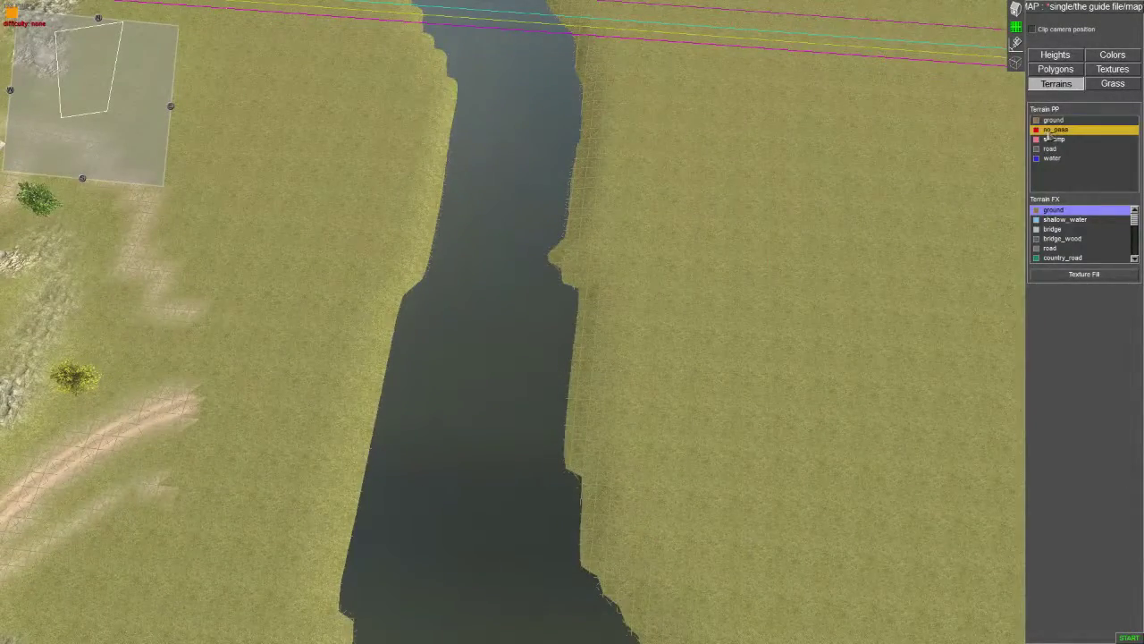
pyautogui.click(1053, 158)
pyautogui.moveTo(531, 256); pyautogui.dragTo(684, 219, button='middle')
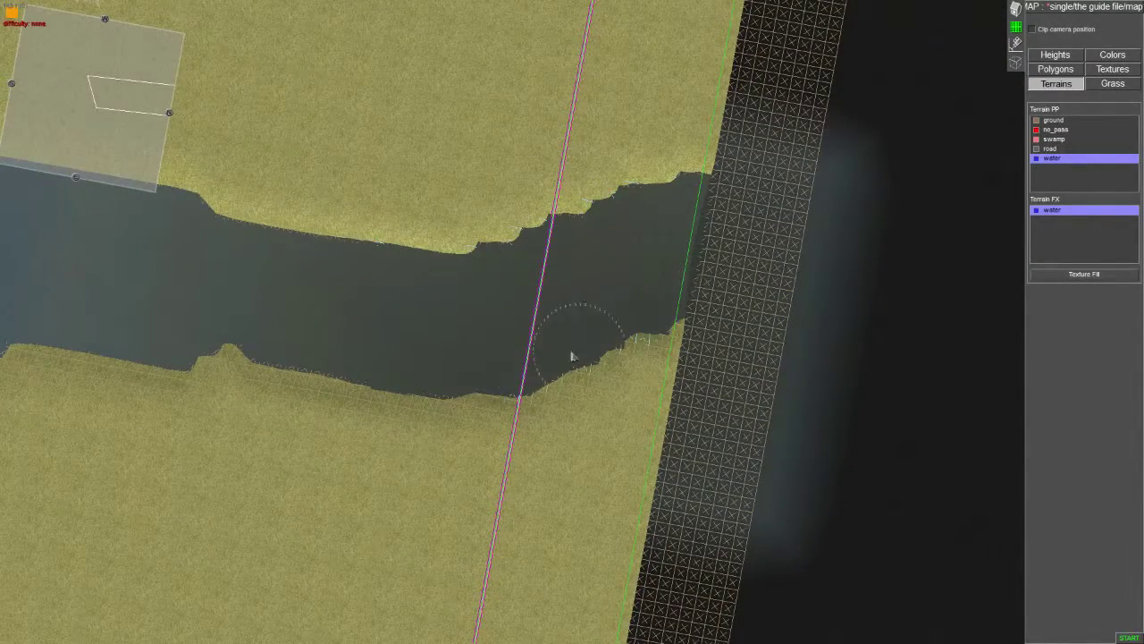
pyautogui.press('Left')
pyautogui.moveTo(621, 141); pyautogui.dragTo(523, 293, button='middle')
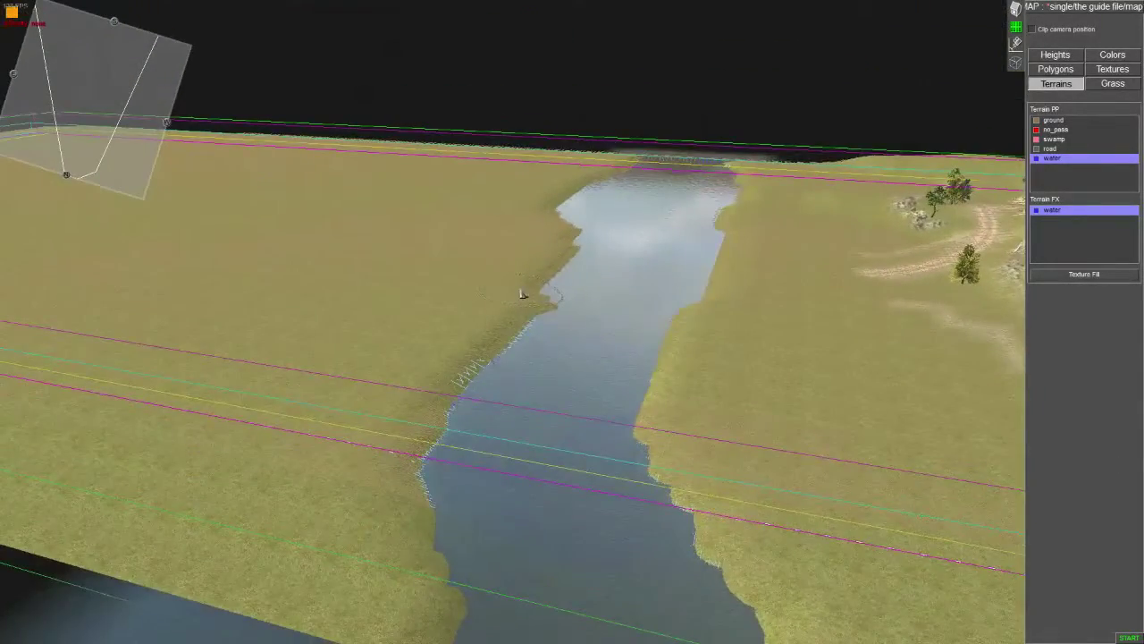
# Check the water altitude setting and continue painting water terrain along the same riverbank up to the opposite map edge
pyautogui.click(1055, 54)
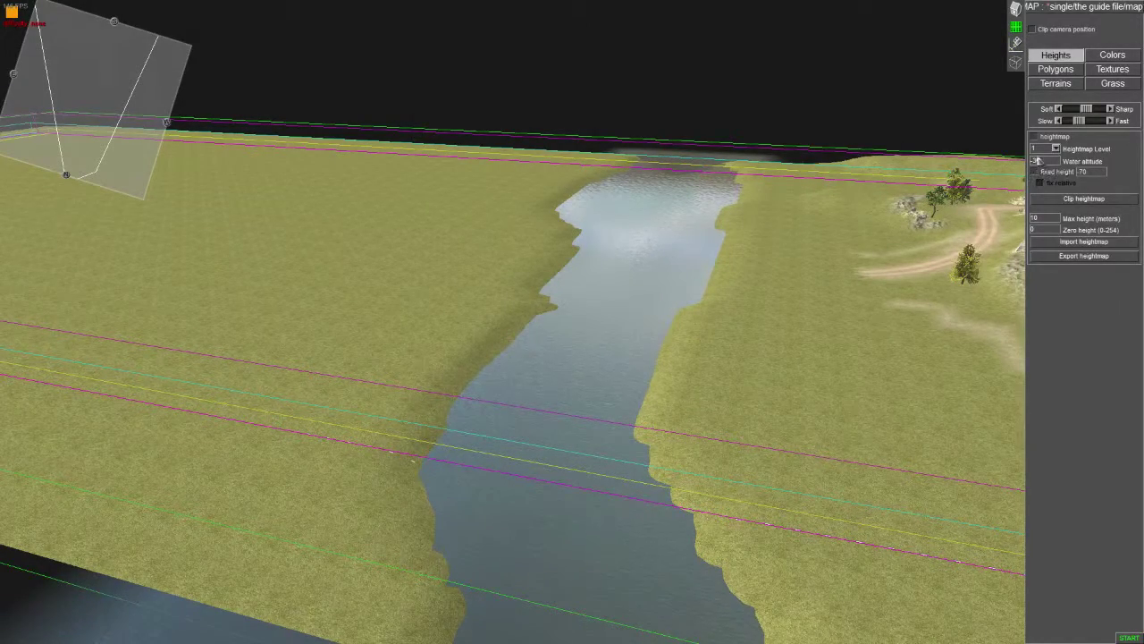
pyautogui.click(1055, 83)
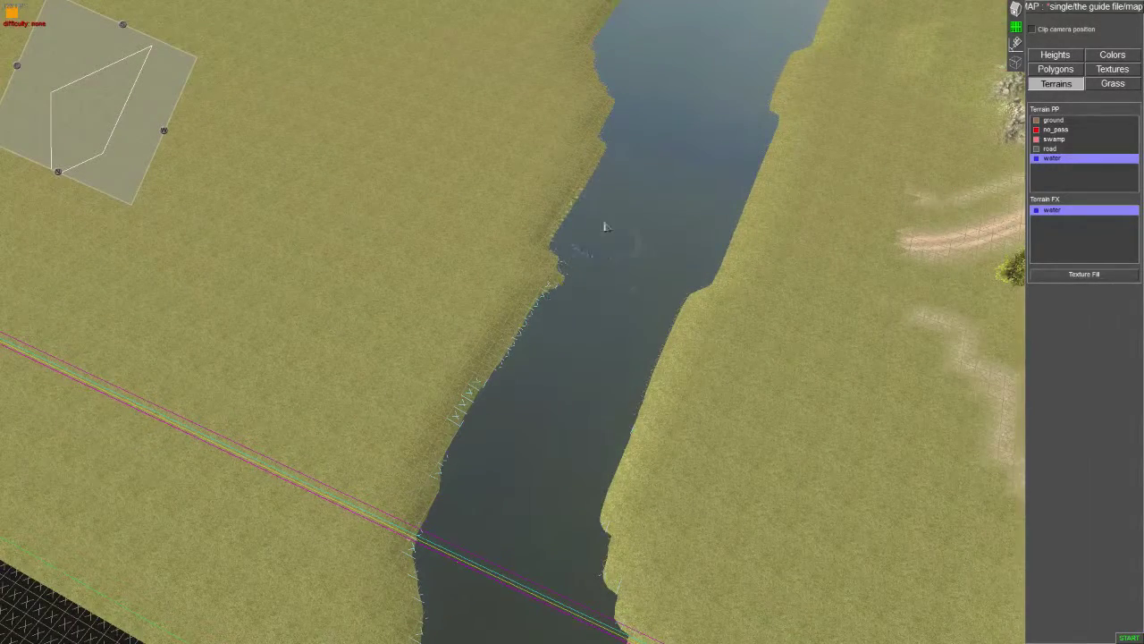
pyautogui.press('Up')
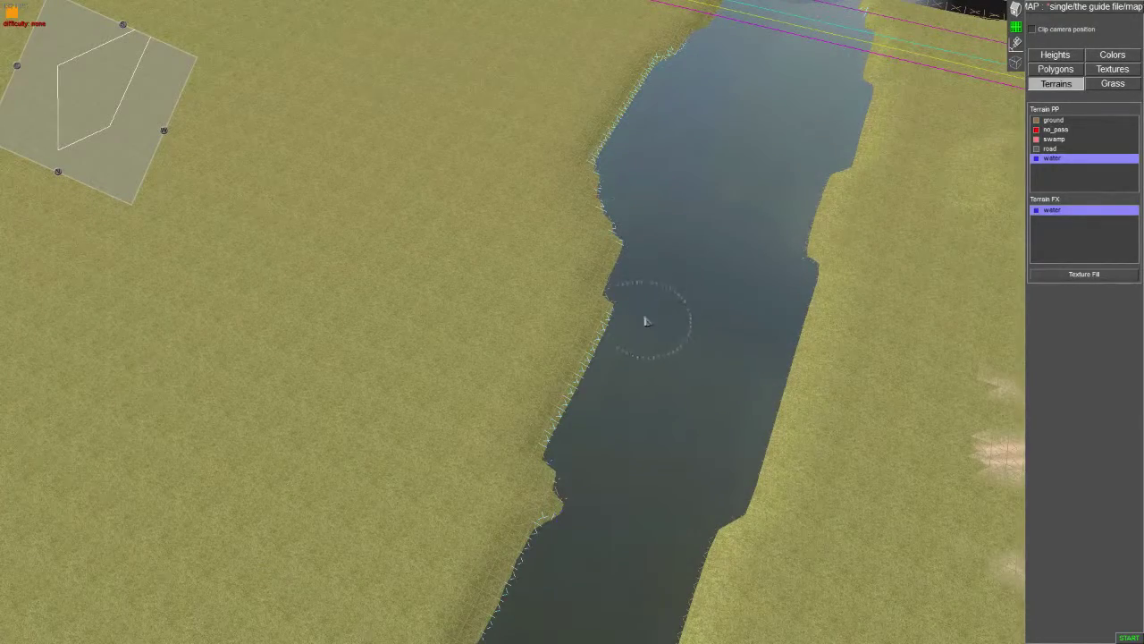
pyautogui.press('Up')
pyautogui.press('Right')
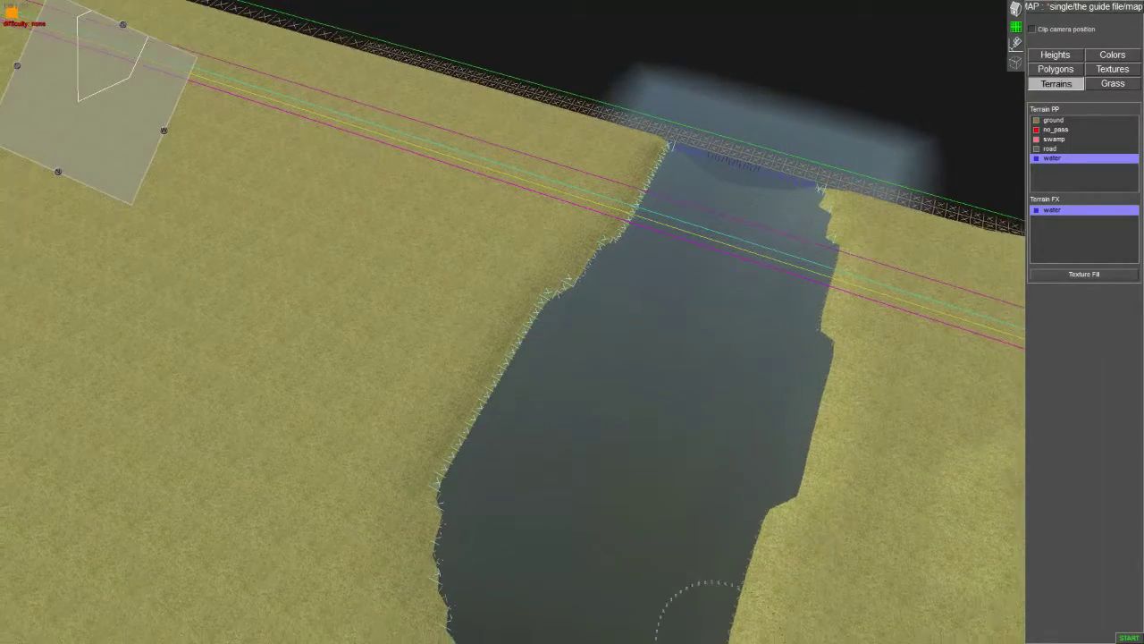
pyautogui.scroll(-3, 678, 449)
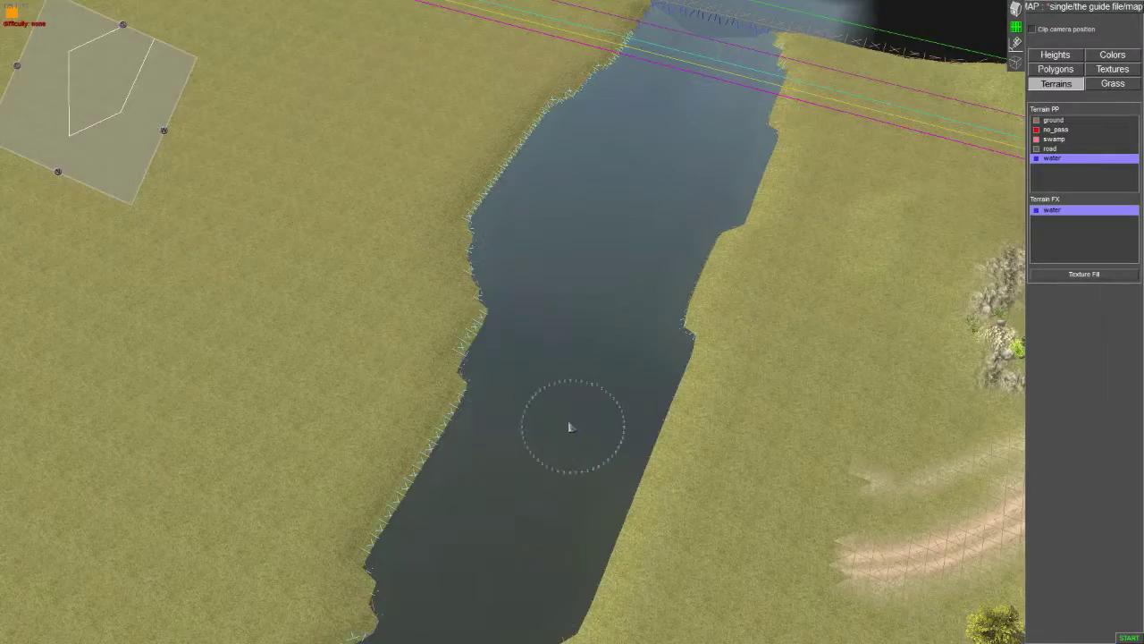
pyautogui.scroll(3, 571, 427)
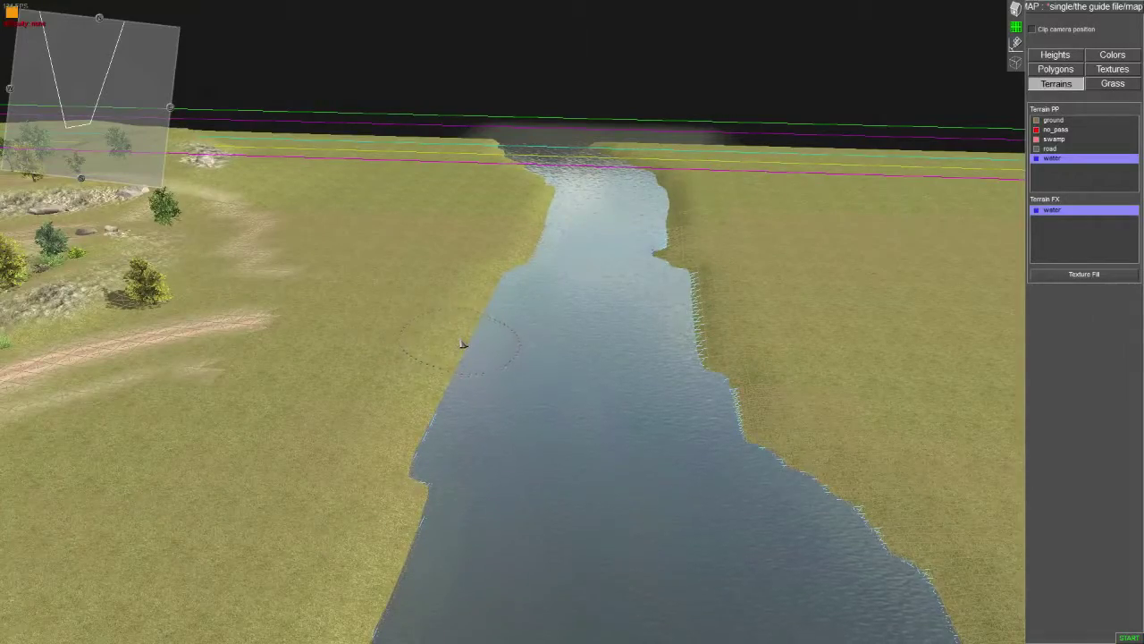
# Inspect the water terrain markings along both banks of the river
pyautogui.moveTo(585, 520); pyautogui.dragTo(380, 459, button='middle')
pyautogui.moveTo(592, 384); pyautogui.dragTo(492, 374, button='middle')
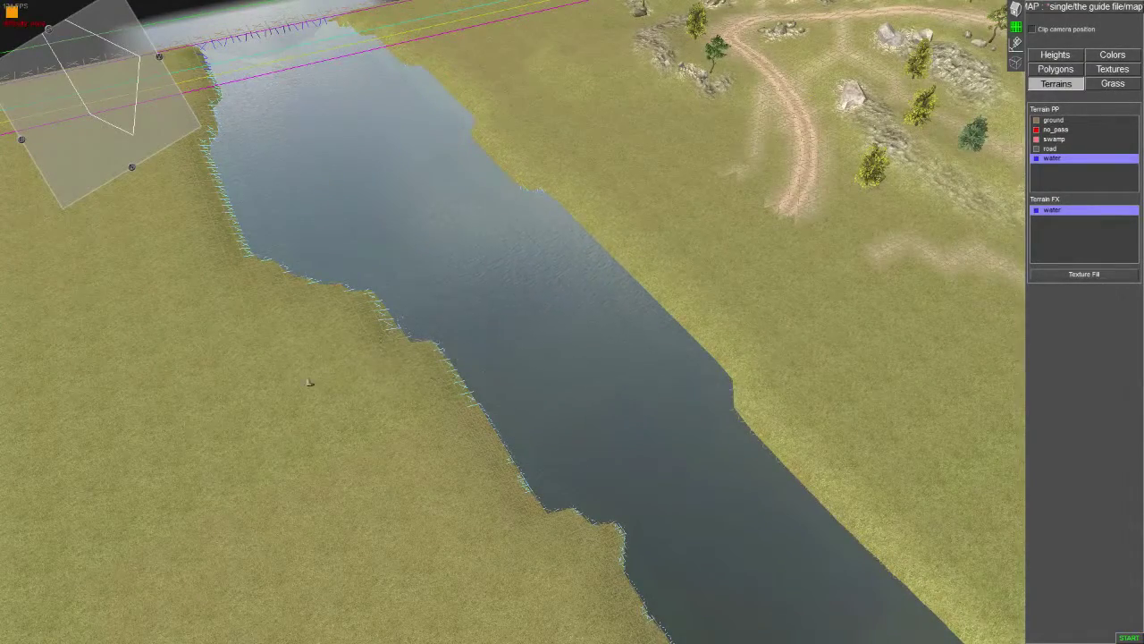
pyautogui.moveTo(265, 399); pyautogui.dragTo(326, 396, button='middle')
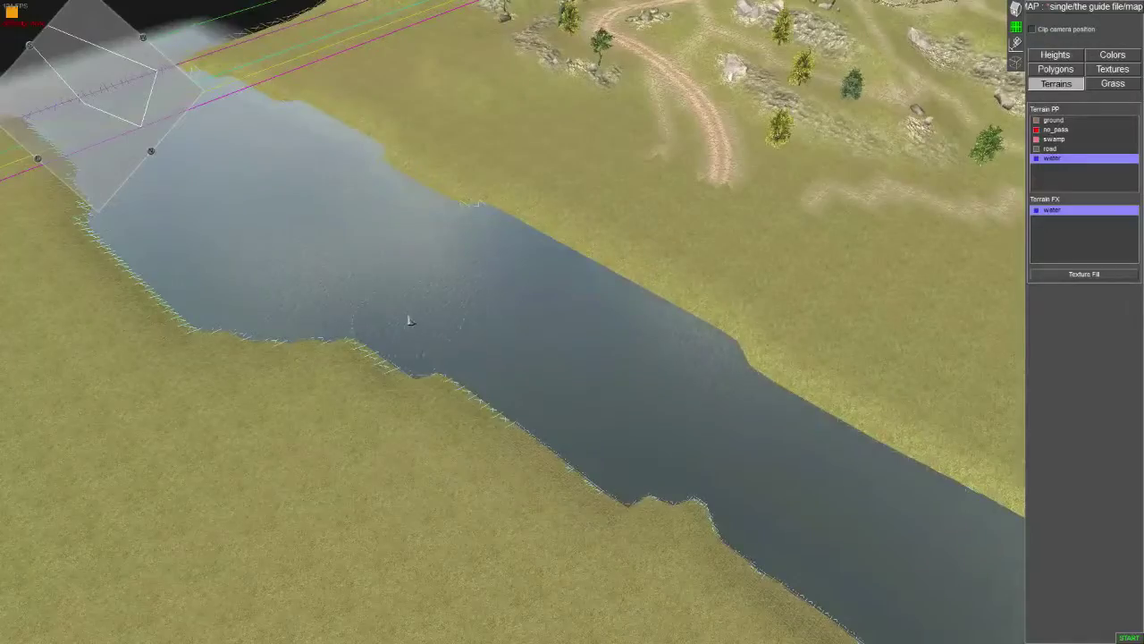
pyautogui.scroll(1, 410, 322)
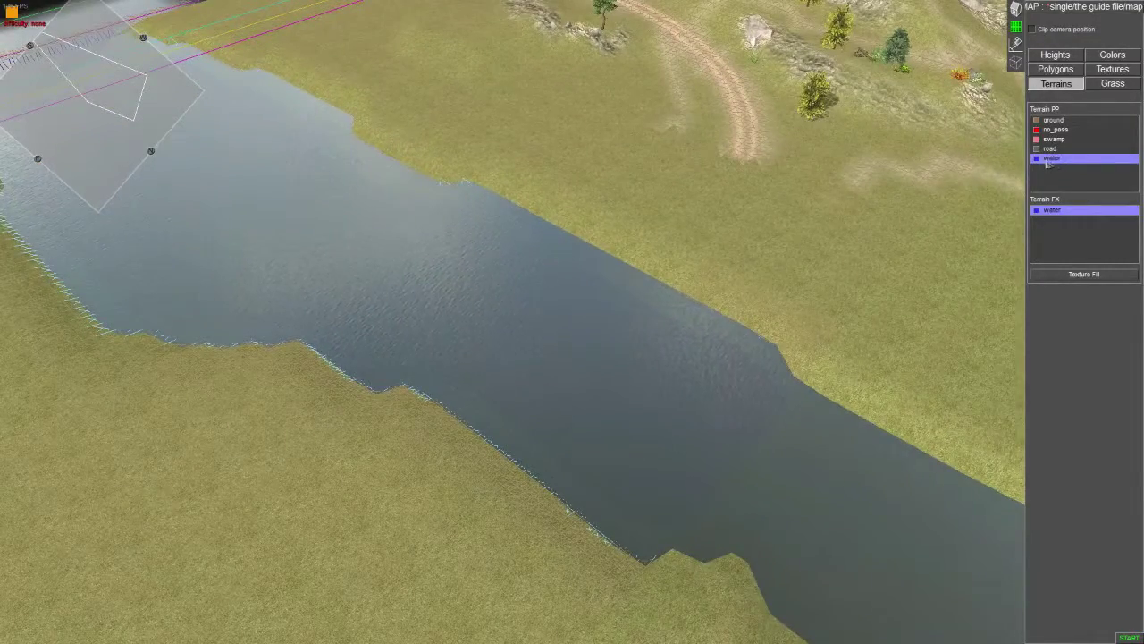